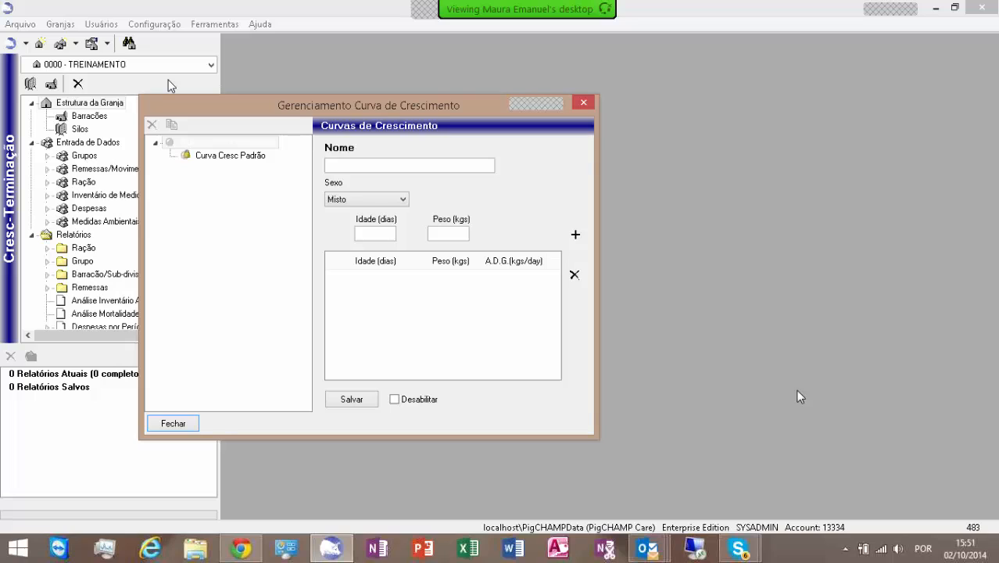
# Step: Open the default growth curve Curva Cresc Padrão to view its age and weight data
pyautogui.click(200, 158)
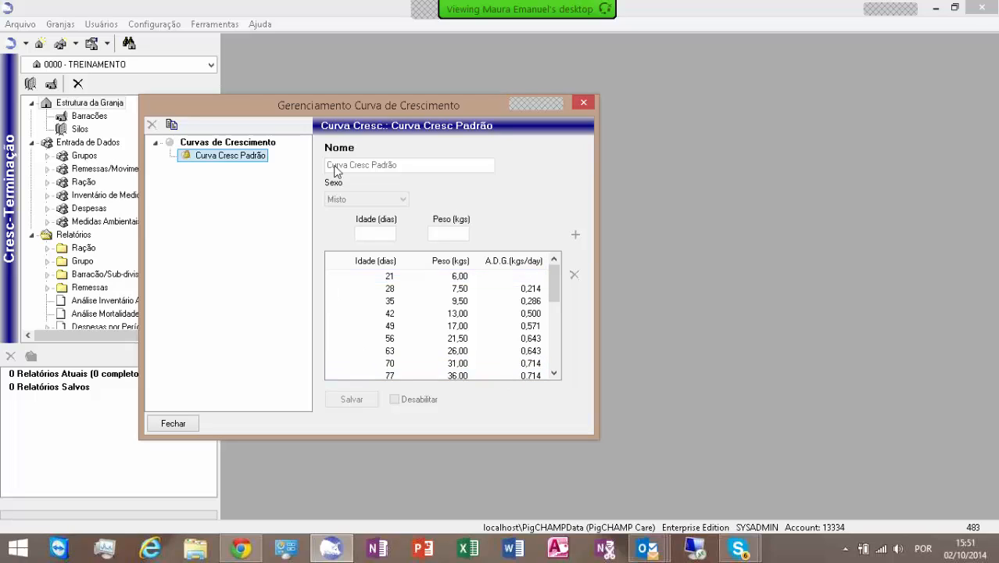
# Step: Start a new growth curve named CURVA TREINAMENTO with sex Misto
pyautogui.click(211, 149)
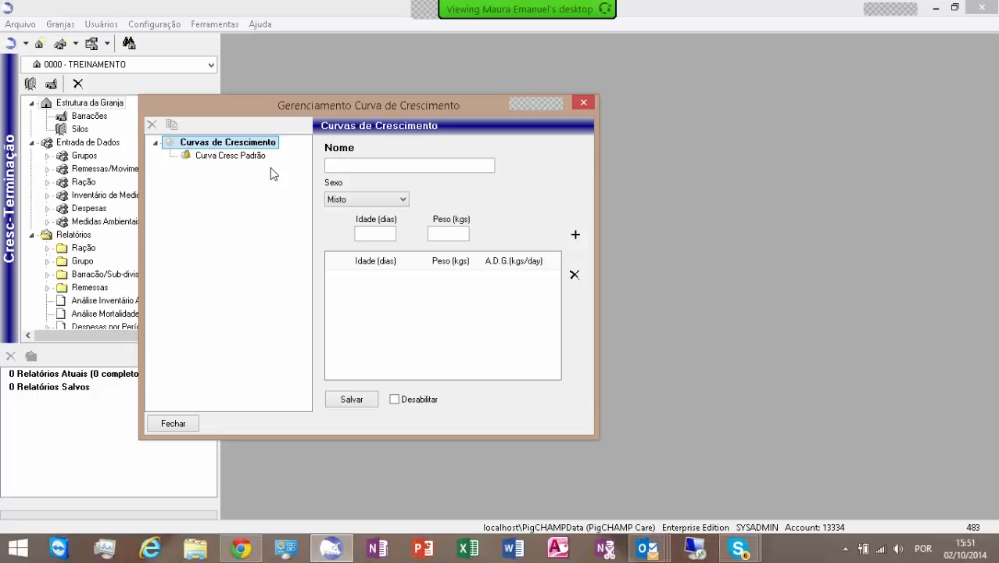
pyautogui.click(360, 168)
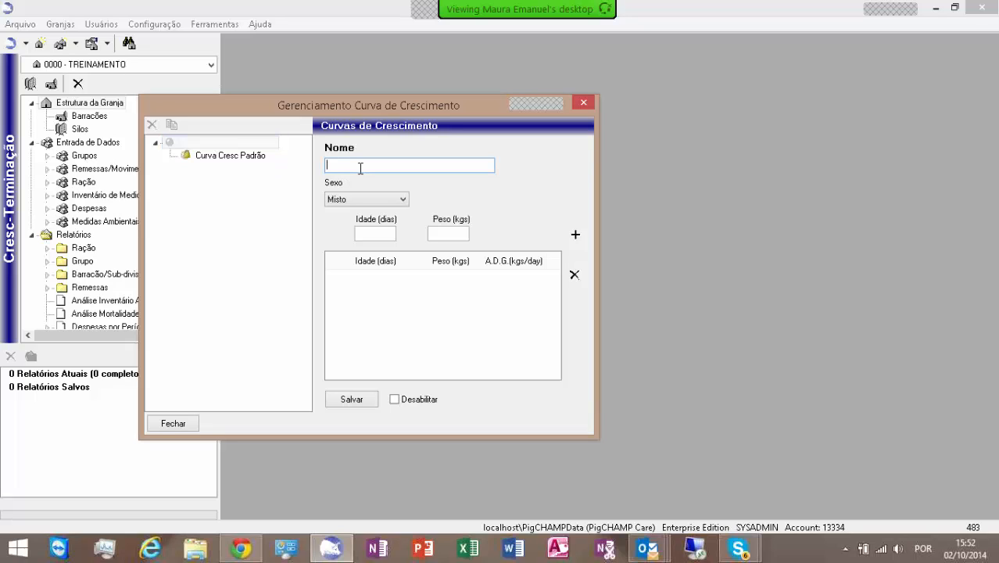
pyautogui.write('CURVA TREINAMENTO')
pyautogui.click(405, 200)
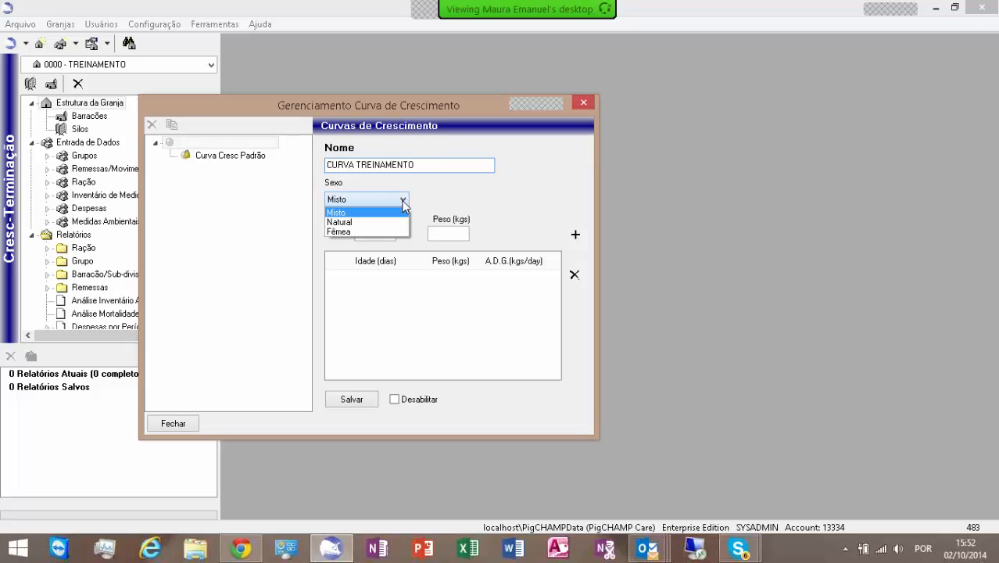
pyautogui.click(342, 214)
# Step: Add curve points of 21 days at 6,10 kg and 28 days at 8,2 kg
pyautogui.click(365, 234)
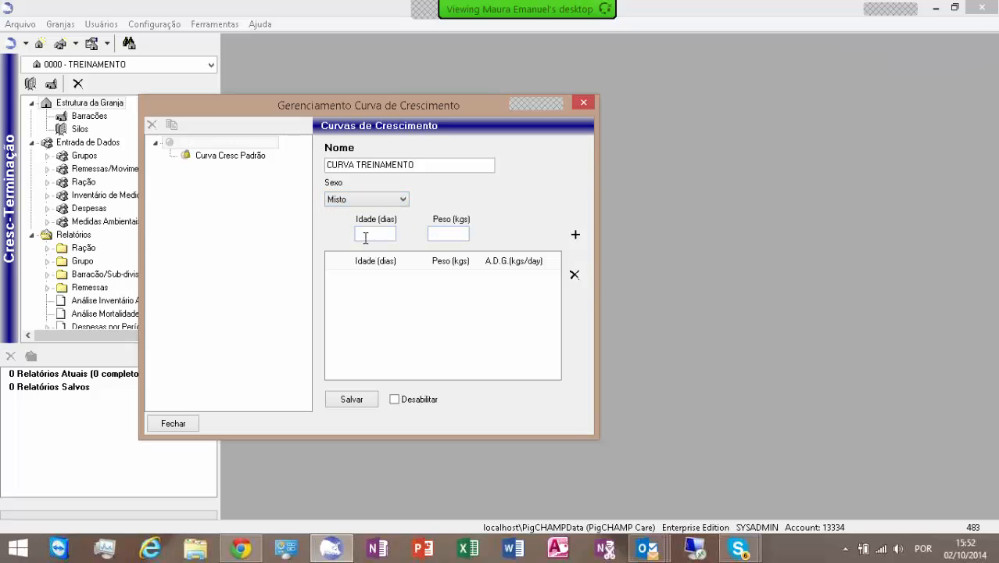
pyautogui.write('21')
pyautogui.press('Tab')
pyautogui.write('6,10')
pyautogui.press('Return')
pyautogui.write('28')
pyautogui.press('Tab')
pyautogui.write('8,2')
pyautogui.press('Return')
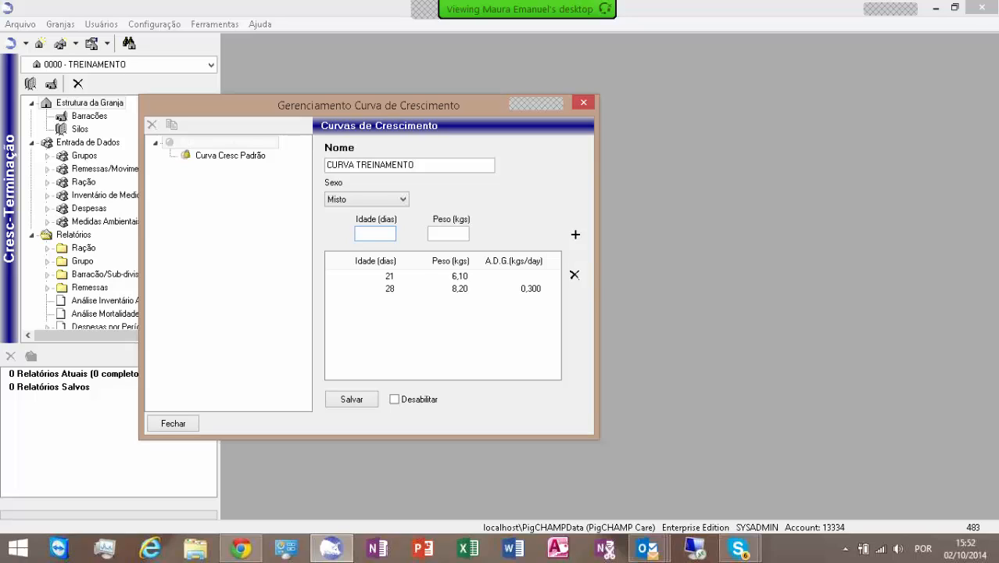
# Step: Add curve points of 35 days at 10,6 kg and 42 days at 13,4 kg
pyautogui.write('35')
pyautogui.press('Tab')
pyautogui.write('10,6')
pyautogui.press('Return')
pyautogui.write('42')
pyautogui.press('Tab')
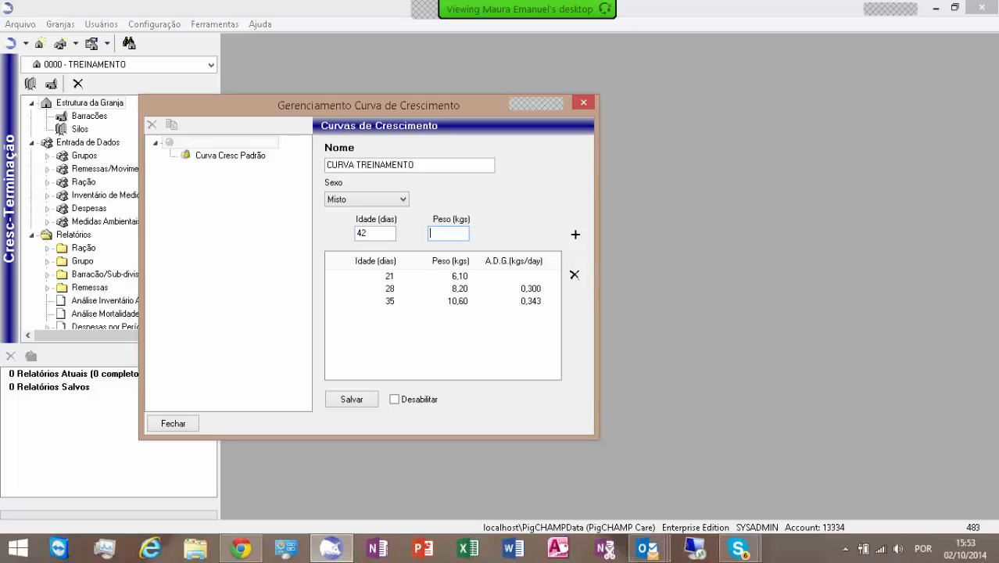
pyautogui.write('13,4')
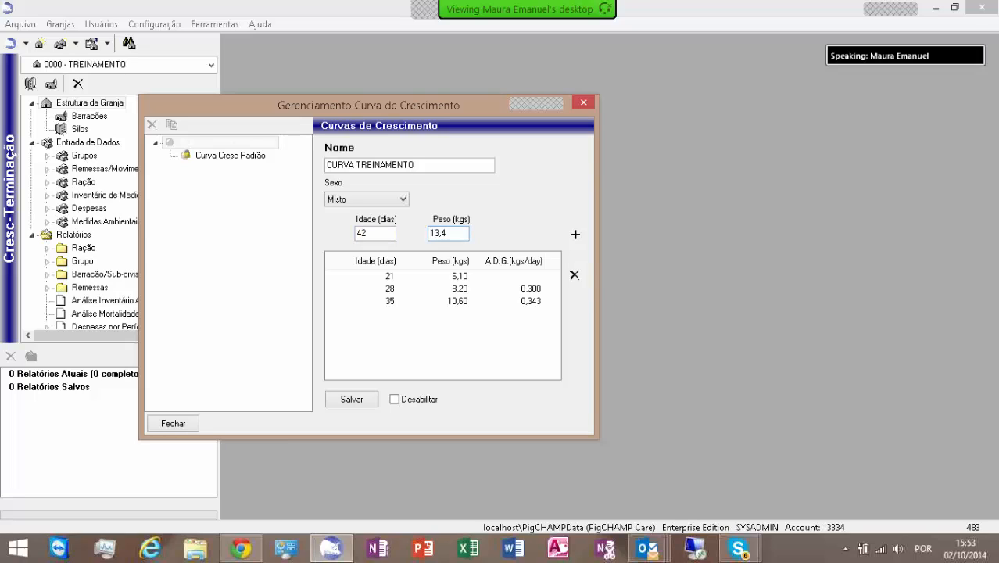
pyautogui.press('Return')
# Step: Add curve points of 49 days at 16,6 kg and 56 days at 20,3 kg
pyautogui.write('49')
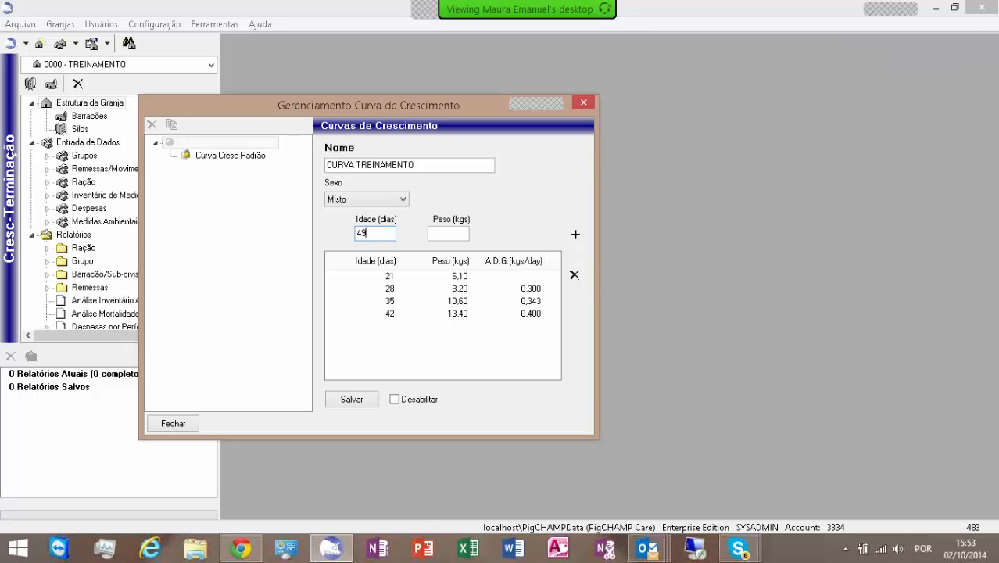
pyautogui.press('Tab')
pyautogui.write('16,6')
pyautogui.press('Return')
pyautogui.write('56')
pyautogui.press('Tab')
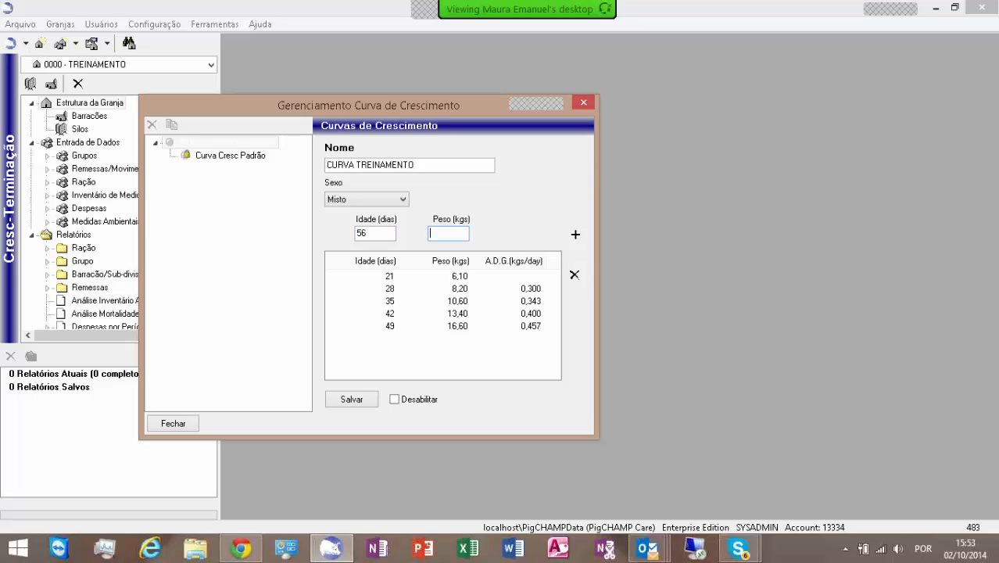
pyautogui.write('20,3')
pyautogui.press('Return')
# Step: Add curve points of 63 days at 24,5 kg and 70 days at 29,2 kg
pyautogui.write('63')
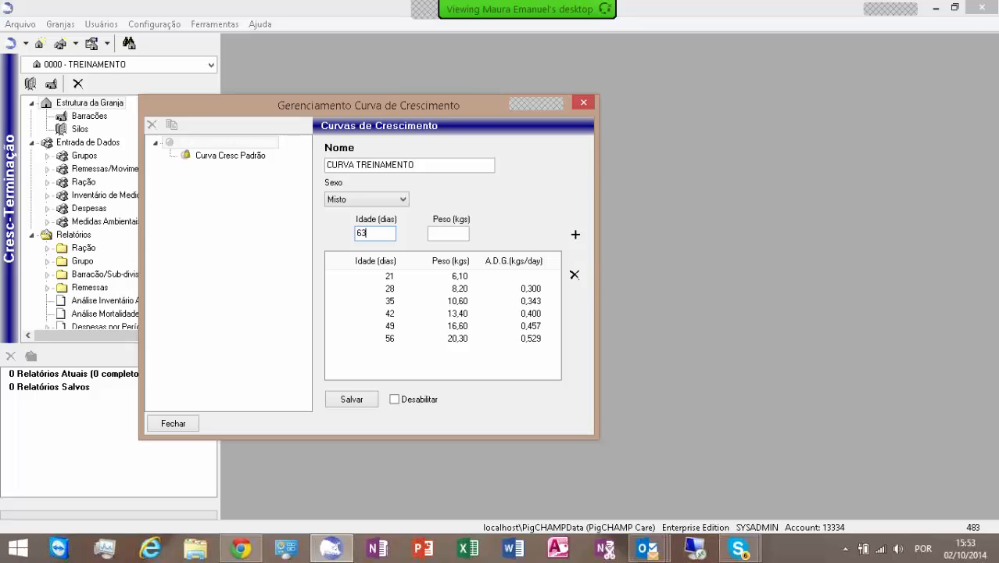
pyautogui.press('Tab')
pyautogui.write('24,5')
pyautogui.press('Return')
pyautogui.write('70')
pyautogui.press('Tab')
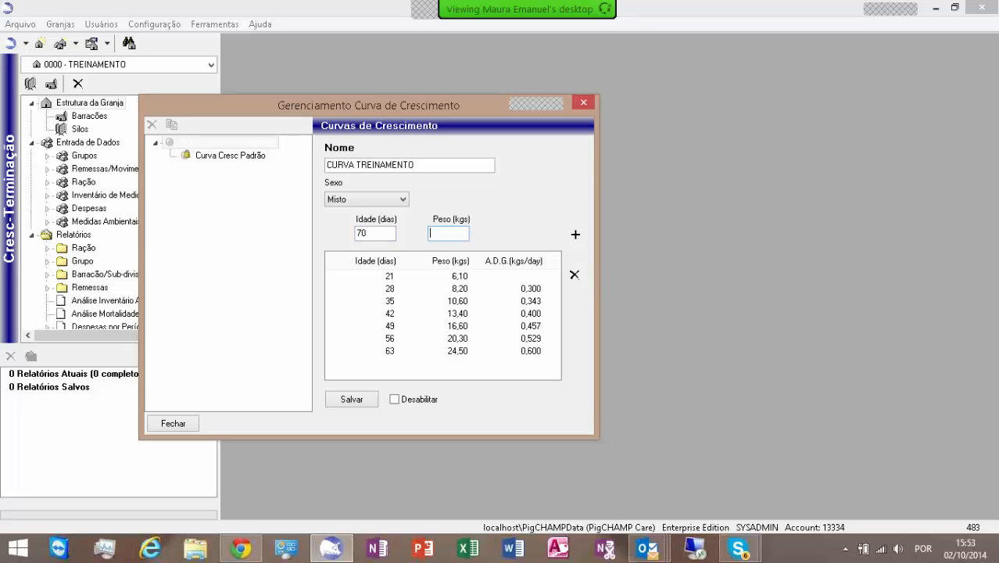
pyautogui.write('29,2')
pyautogui.press('Return')
# Step: Add curve points of 77 days at 34,4 kg and 84 days at 39,9 kg
pyautogui.write('77')
pyautogui.press('Tab')
pyautogui.write('34,4')
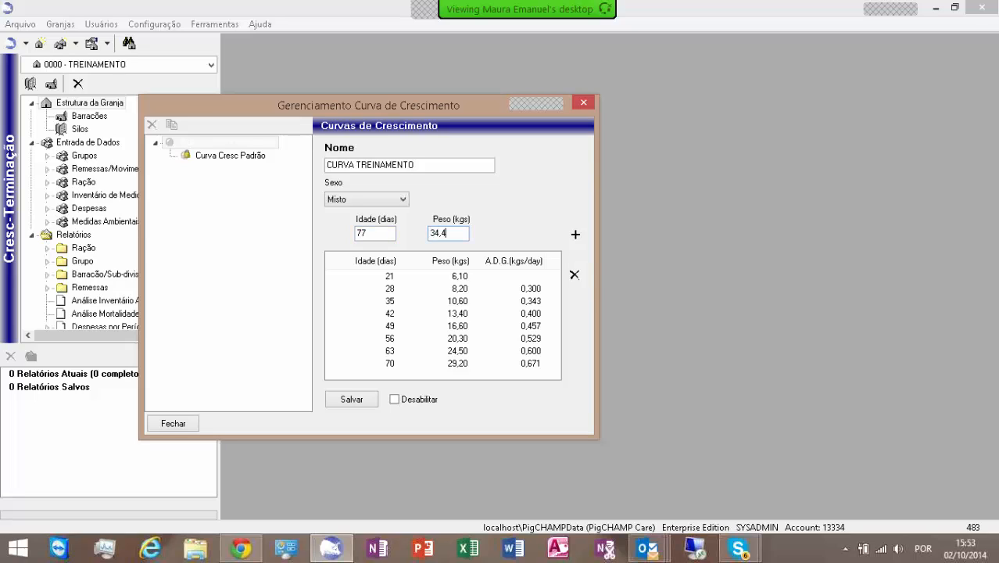
pyautogui.press('Return')
pyautogui.write('84')
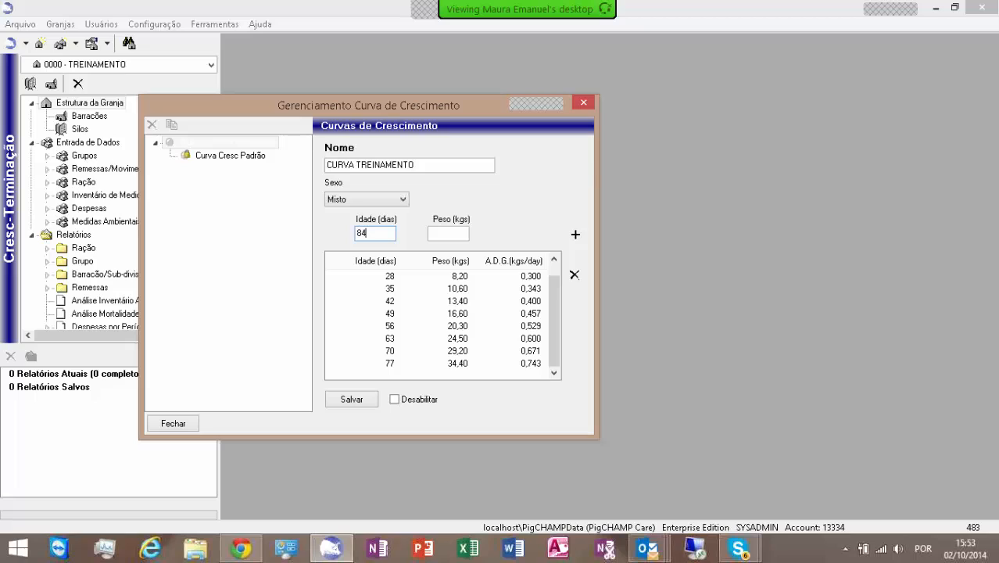
pyautogui.press('Tab')
pyautogui.write('39,9')
pyautogui.press('Return')
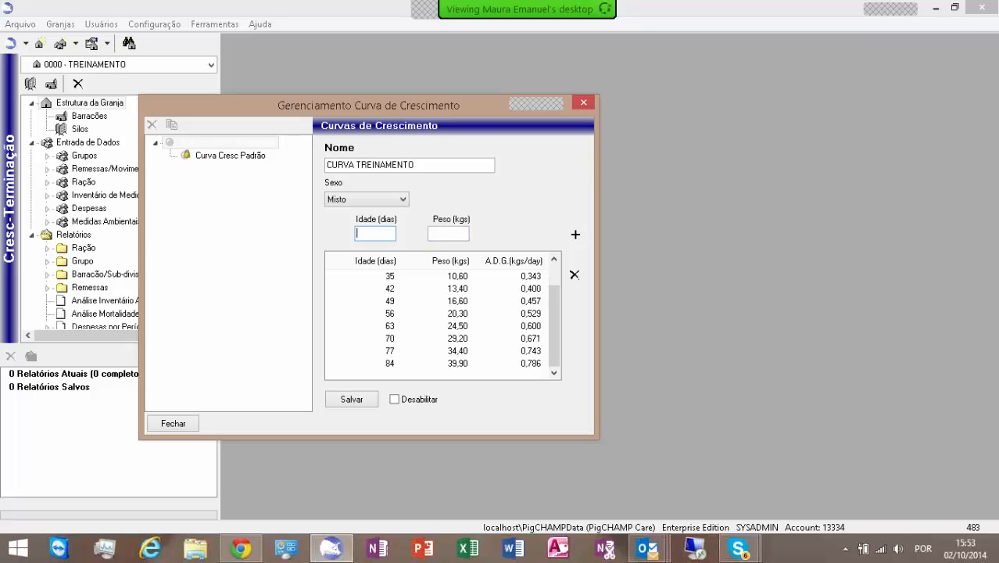
# Step: Add curve points of 91 days at 45,8 kg and 98 days at 52 kg
pyautogui.write('91')
pyautogui.press('Tab')
pyautogui.write('45,8')
pyautogui.press('Return')
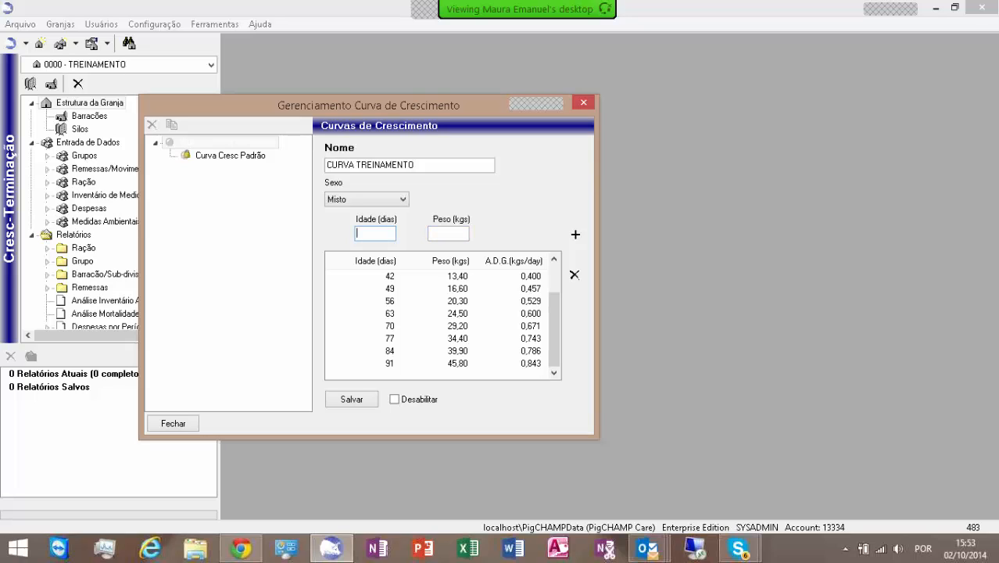
pyautogui.write('98')
pyautogui.press('Tab')
pyautogui.write('52')
pyautogui.press('Return')
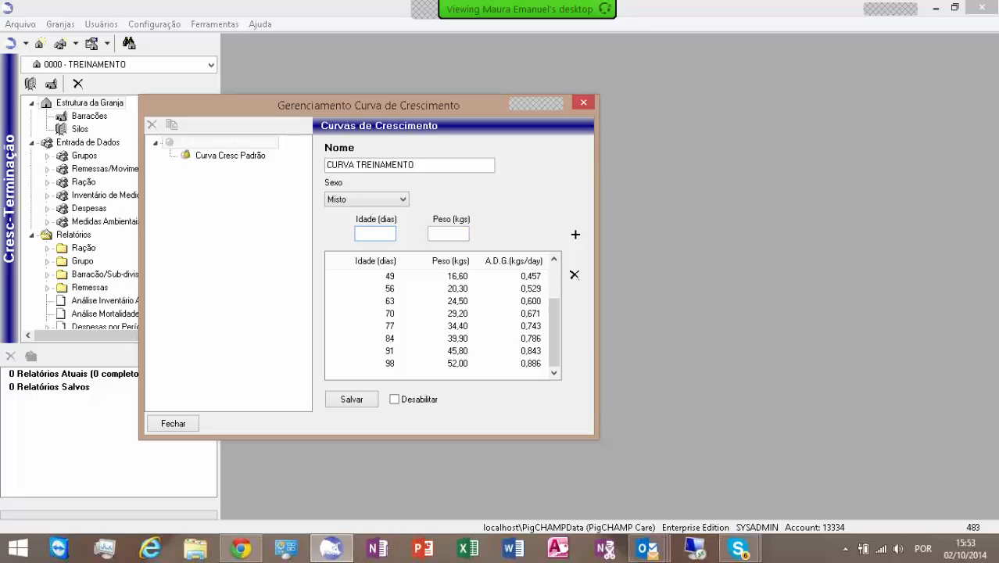
# Step: Add curve points of 105 days at 58,4 kg and 112 days at 65 kg
pyautogui.write('105')
pyautogui.press('Tab')
pyautogui.write('58,4')
pyautogui.press('Return')
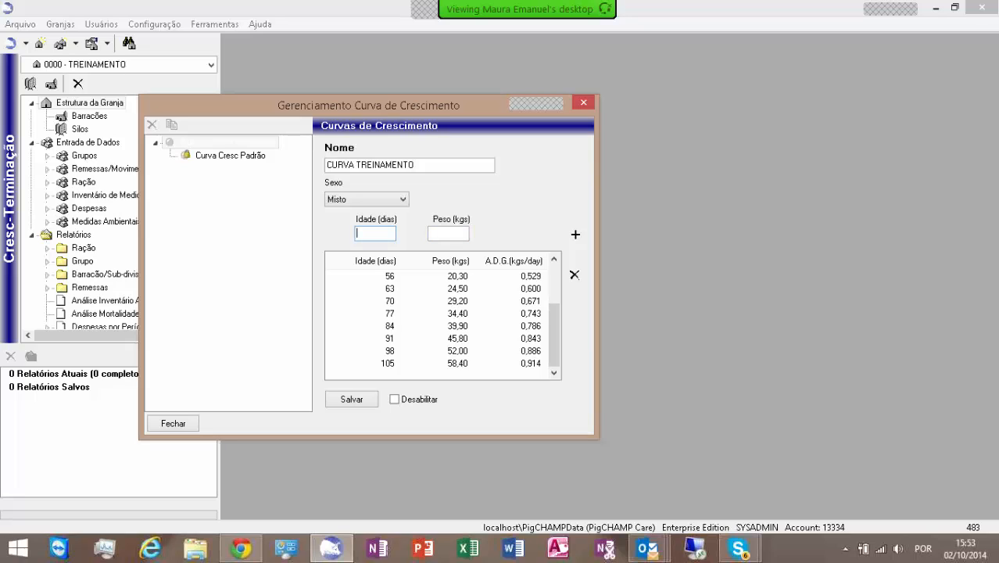
pyautogui.write('112')
pyautogui.press('Tab')
pyautogui.write('65')
pyautogui.press('Return')
# Step: Add curve points of 119 days at 71,7 kg and 126 days at 78,5 kg
pyautogui.write('119')
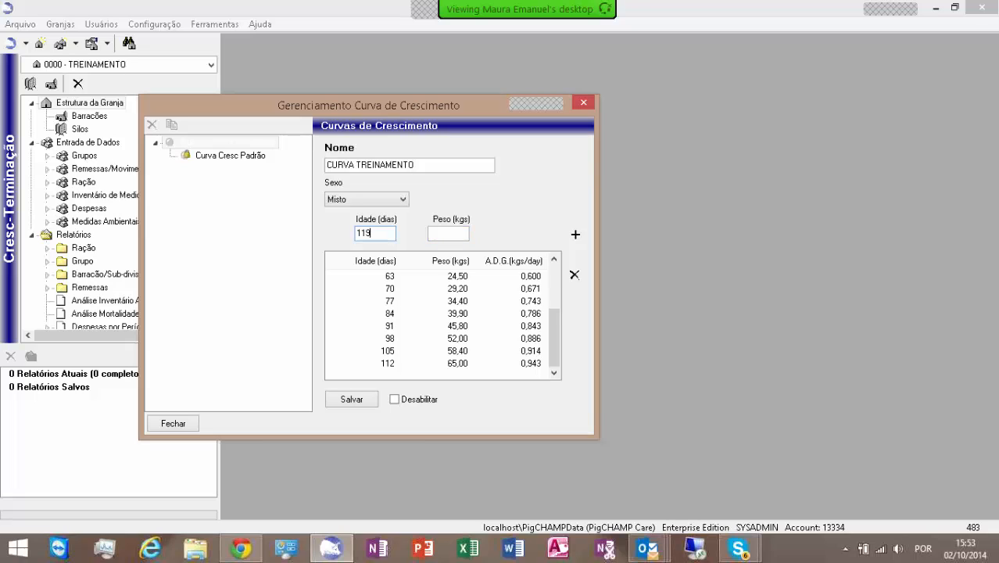
pyautogui.press('Tab')
pyautogui.write('71,7')
pyautogui.press('Return')
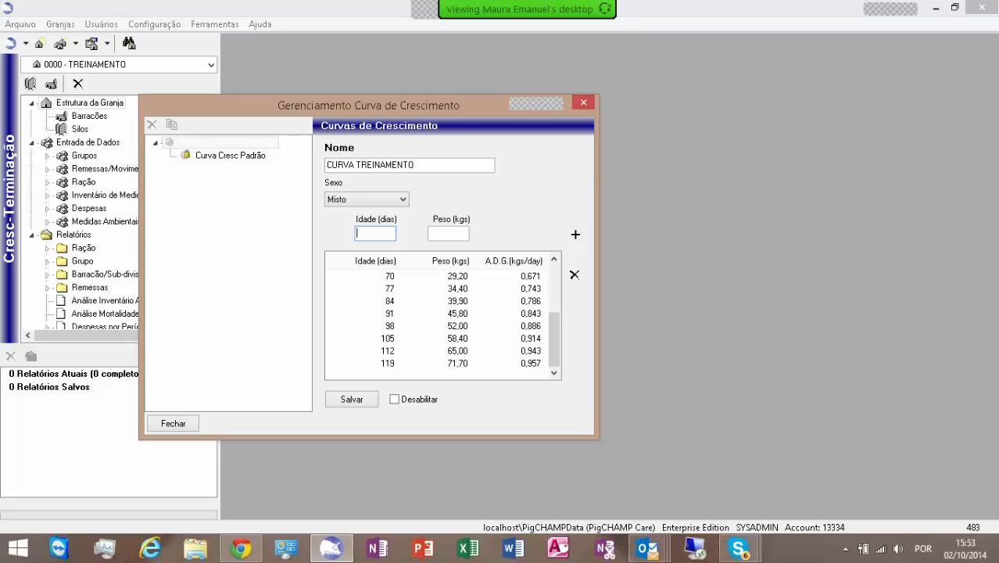
pyautogui.write('126')
pyautogui.press('Tab')
pyautogui.write('78,5')
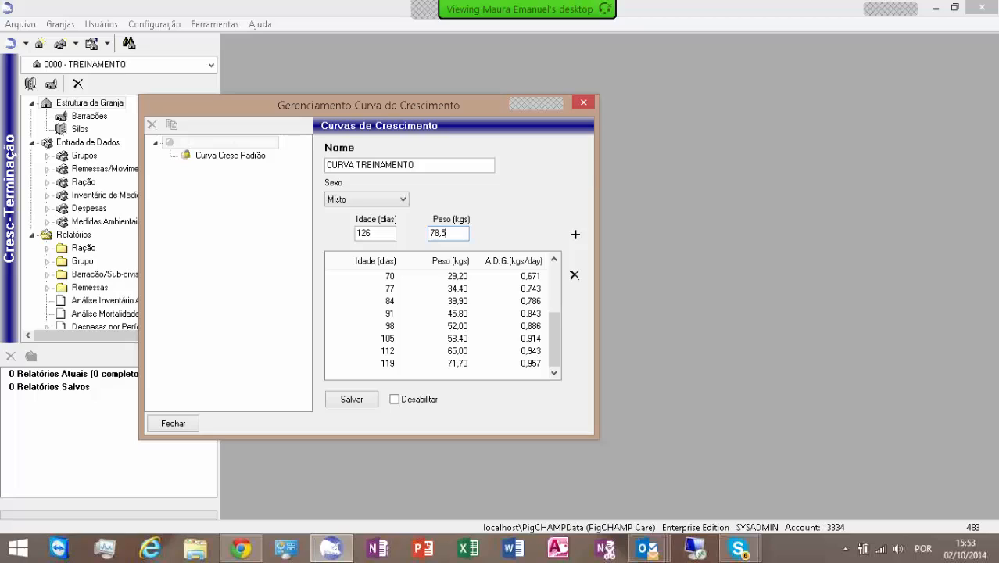
pyautogui.press('Return')
# Step: Add curve points of 133 days at 85,3 kg and 140 days at 92,2 kg
pyautogui.write('133')
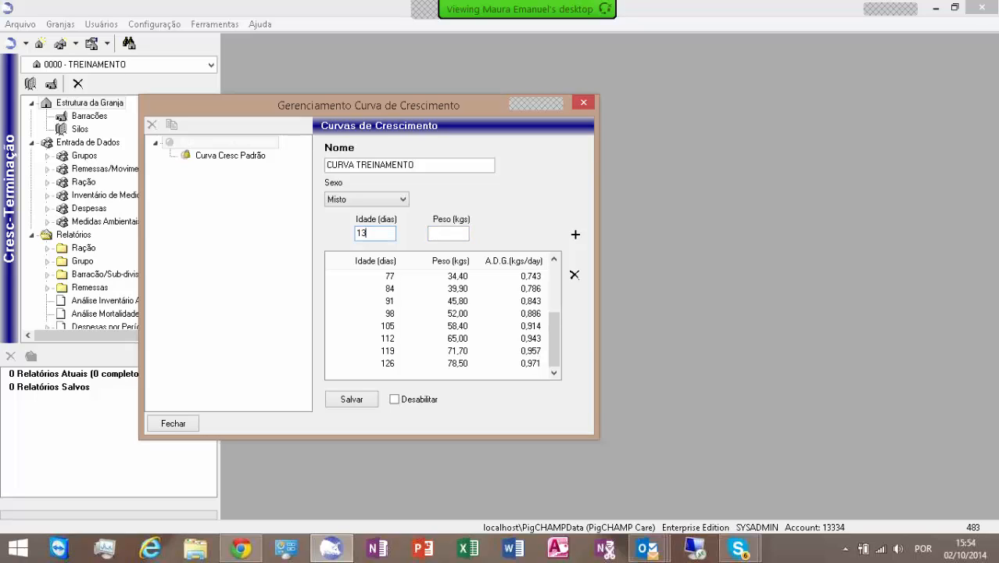
pyautogui.press('Tab')
pyautogui.write('85,3')
pyautogui.press('Return')
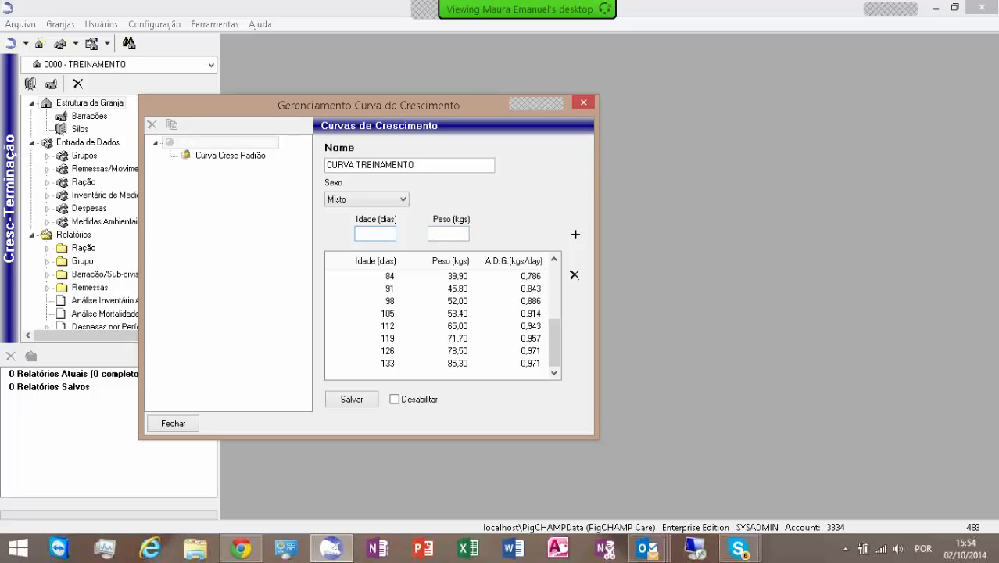
pyautogui.write('140')
pyautogui.press('Tab')
pyautogui.write('92,2')
pyautogui.press('Return')
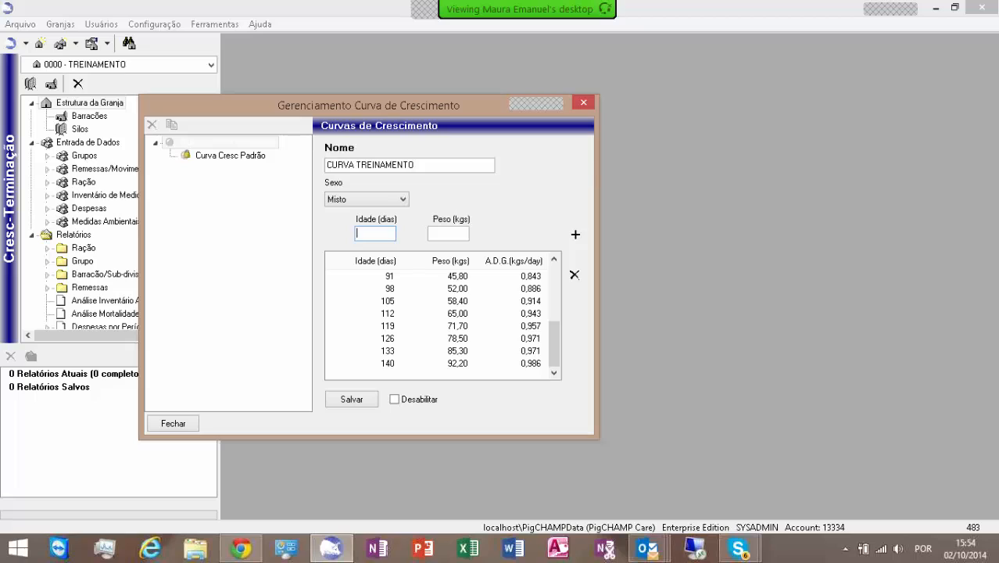
# Step: Add curve points of 147 days at 99,1 kg and 154 days at 105,8 kg
pyautogui.write('147')
pyautogui.press('Tab')
pyautogui.write('99,1')
pyautogui.press('Return')
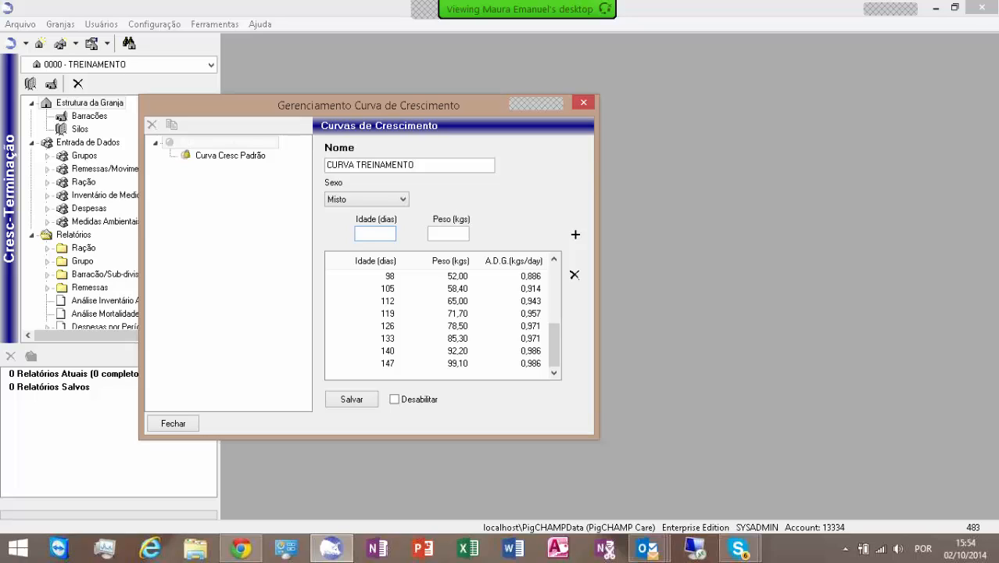
pyautogui.write('154')
pyautogui.press('Tab')
pyautogui.write('105,8')
pyautogui.press('Return')
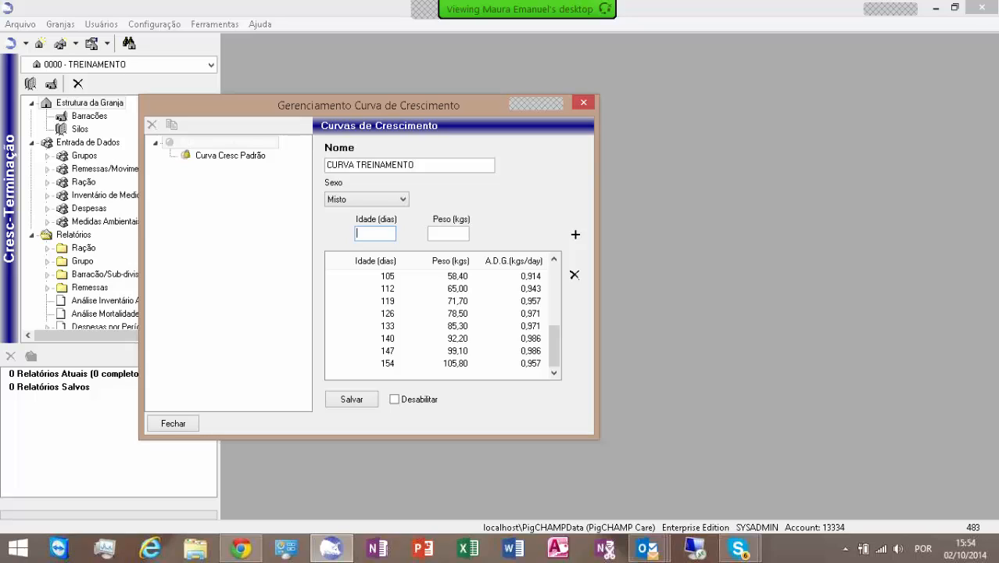
# Step: Add a final point of 161 days at 112,4 kg and save the growth curve
pyautogui.write('161')
pyautogui.press('Tab')
pyautogui.write('112,4')
pyautogui.press('Return')
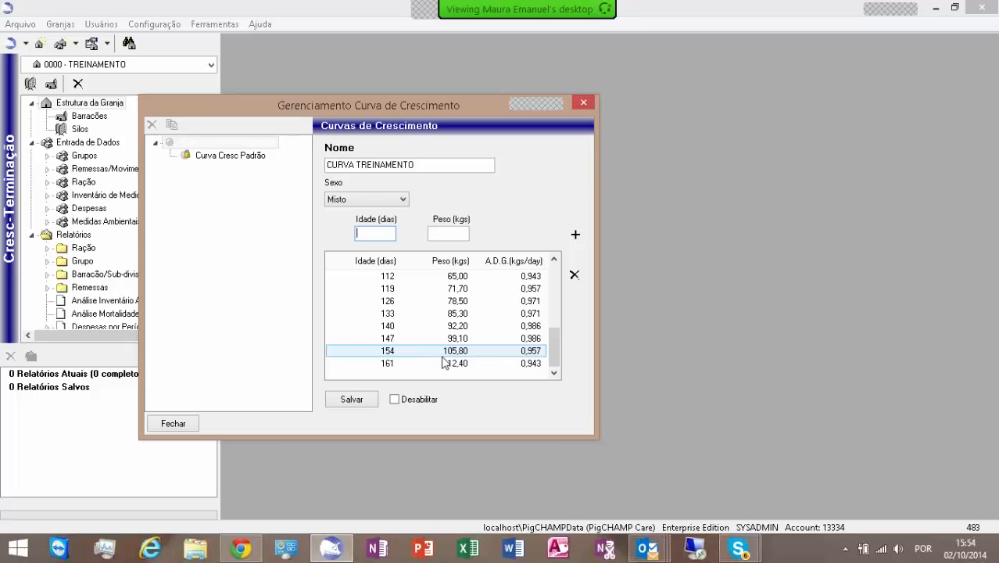
pyautogui.click(350, 401)
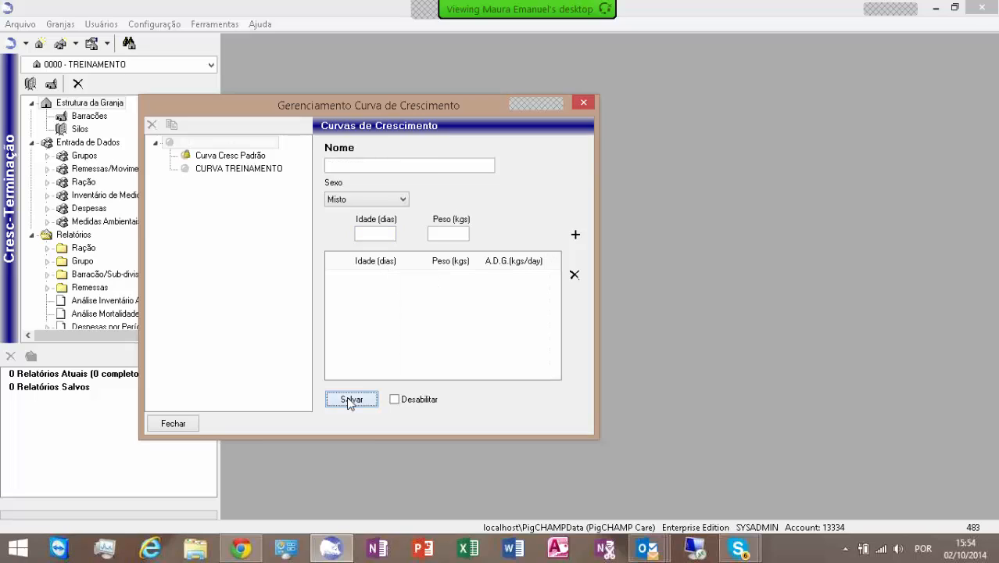
# Step: Reopen the saved CURVA TREINAMENTO curve to review its entries, then close the growth curve dialog
pyautogui.click(241, 169)
pyautogui.click(437, 288)
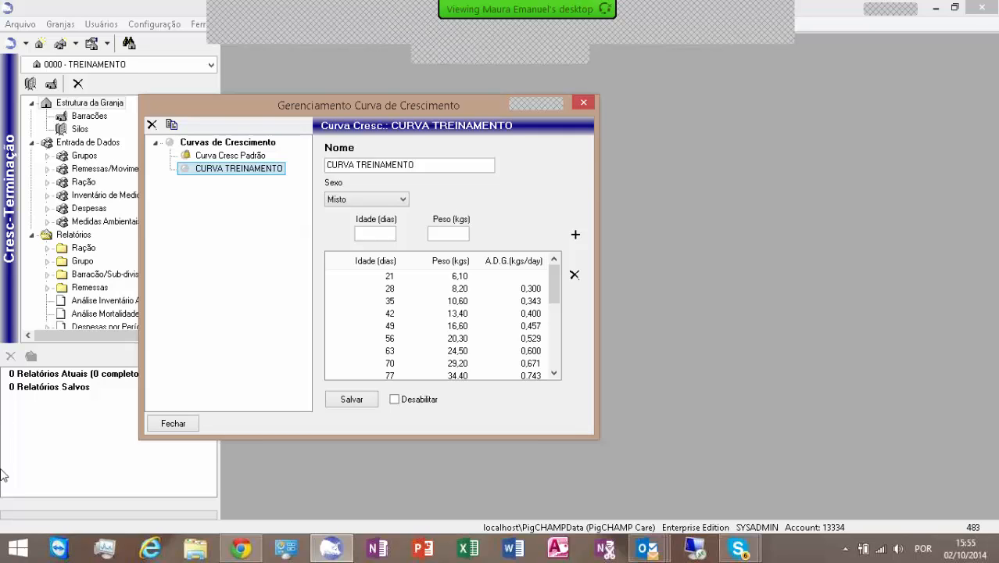
pyautogui.click(188, 423)
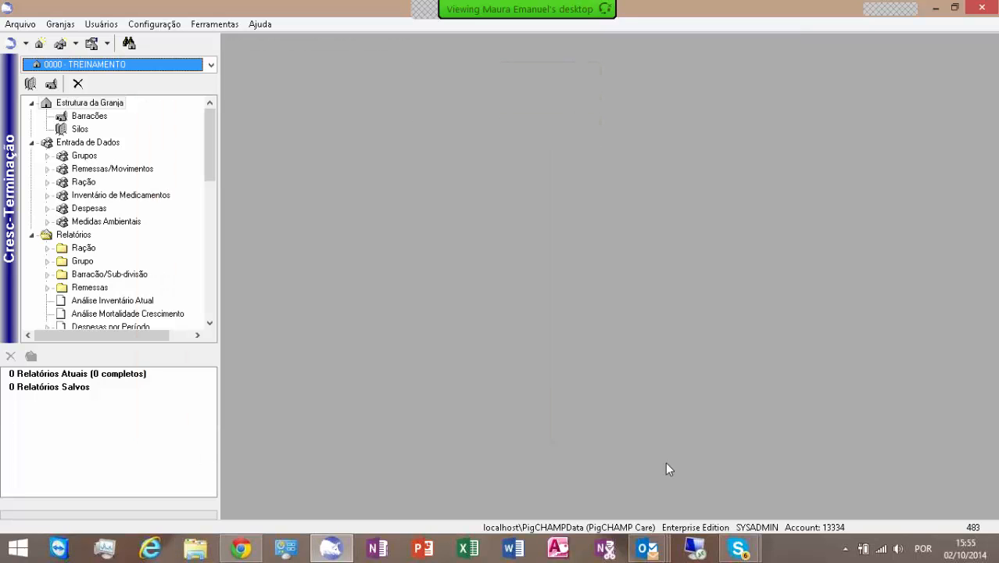
# Step: Open the exchange rates dialog, choose Real Brasileiro (BRL) as both source and target currency, and close it without adding a rate
pyautogui.click(145, 25)
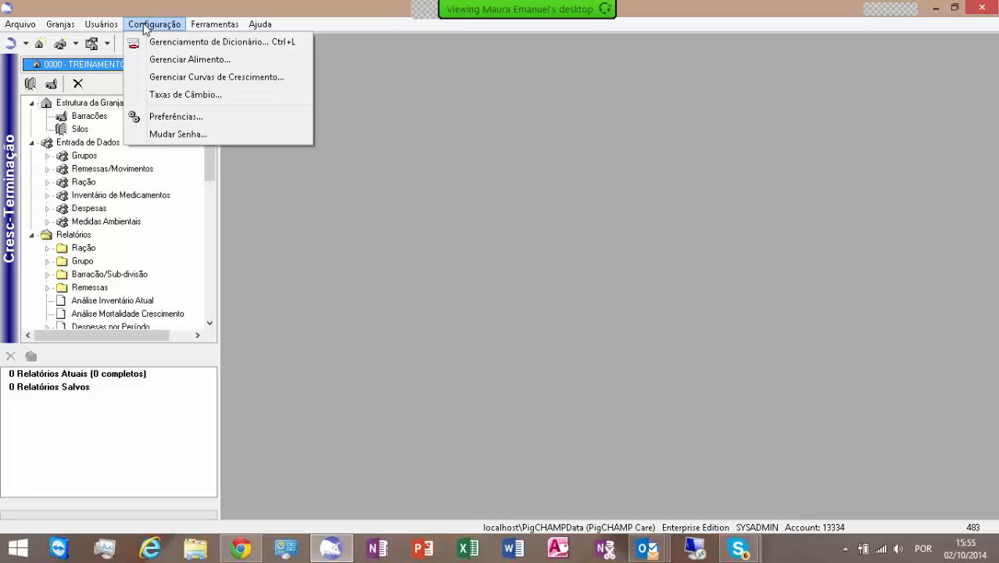
pyautogui.click(171, 95)
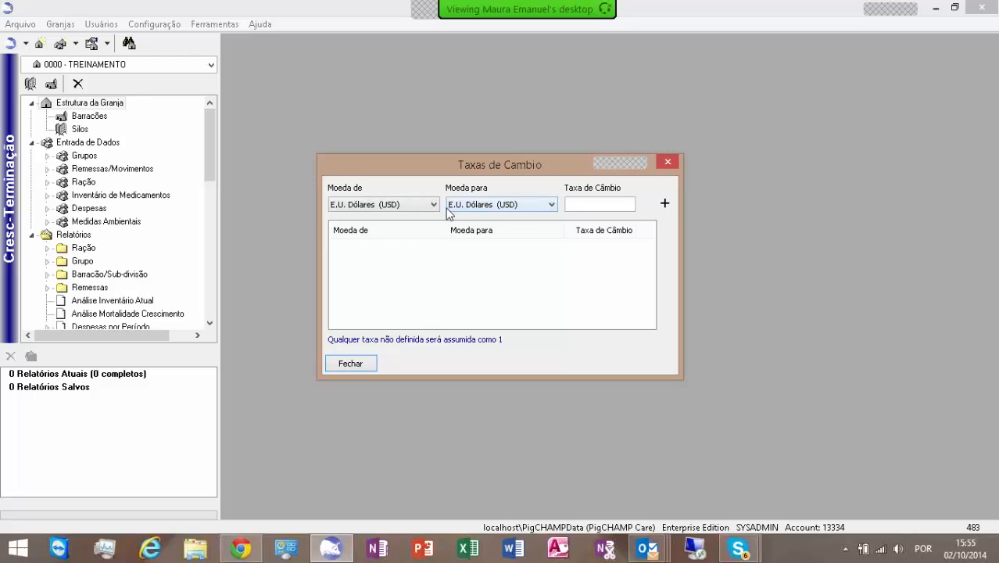
pyautogui.click(435, 206)
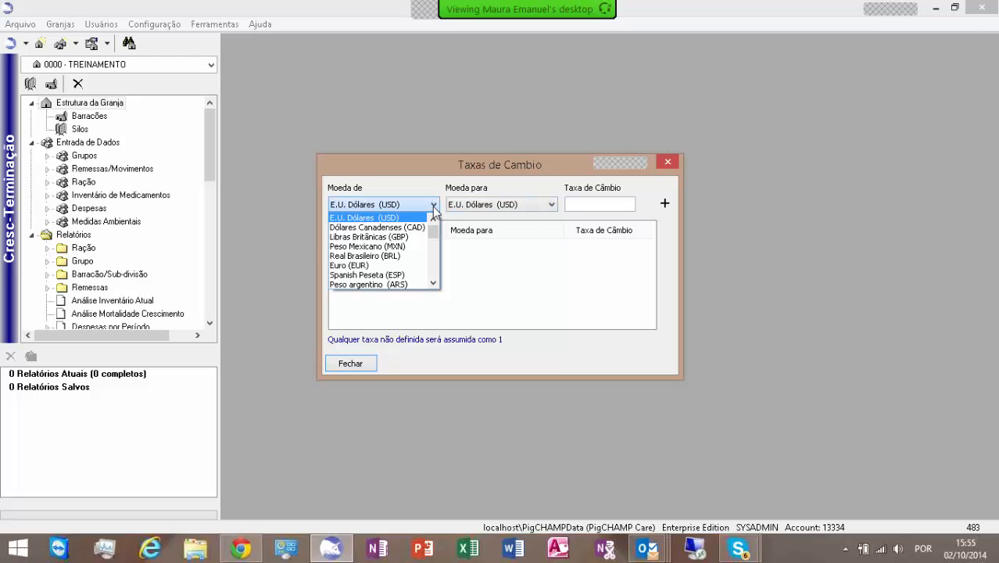
pyautogui.click(400, 256)
pyautogui.click(551, 204)
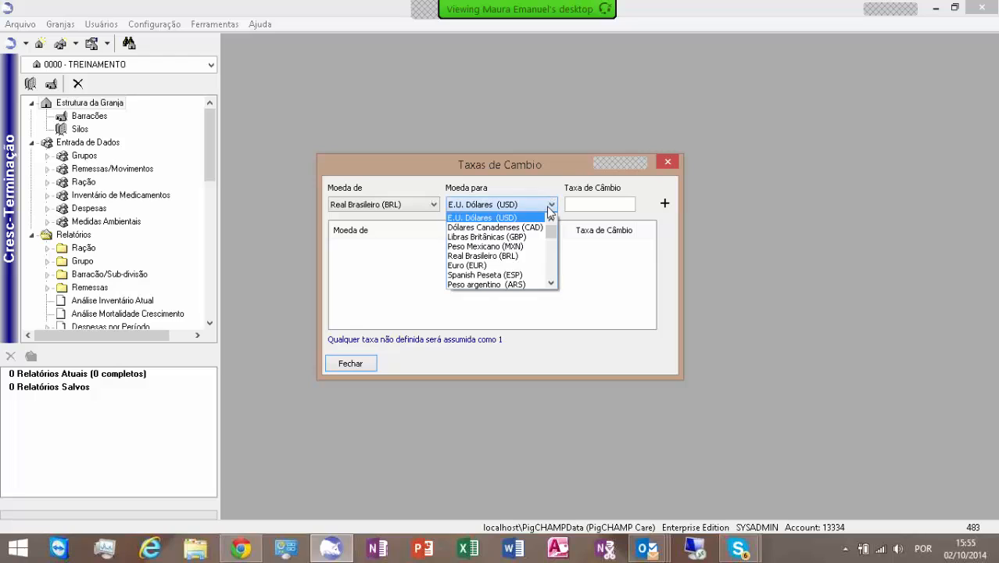
pyautogui.click(511, 256)
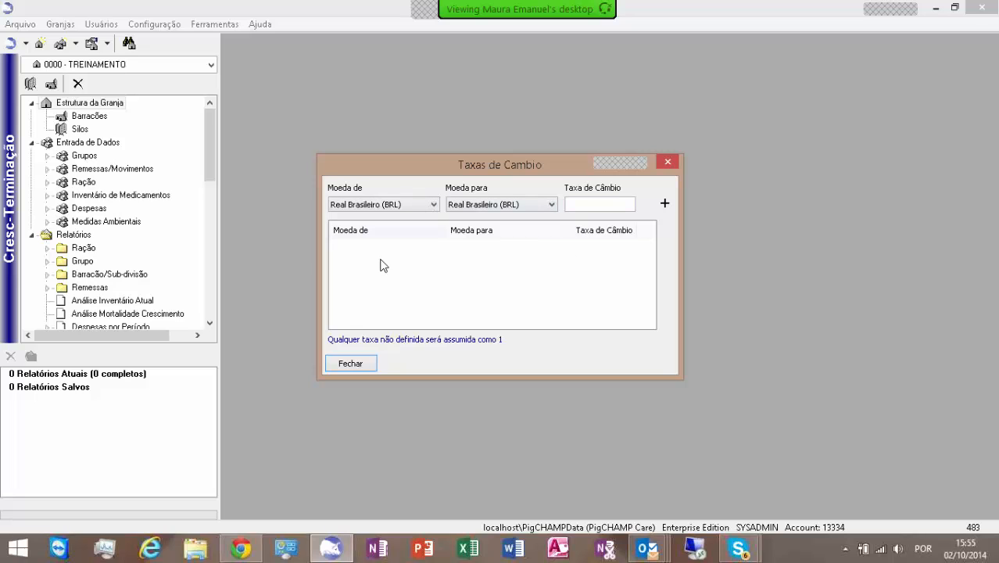
pyautogui.click(355, 362)
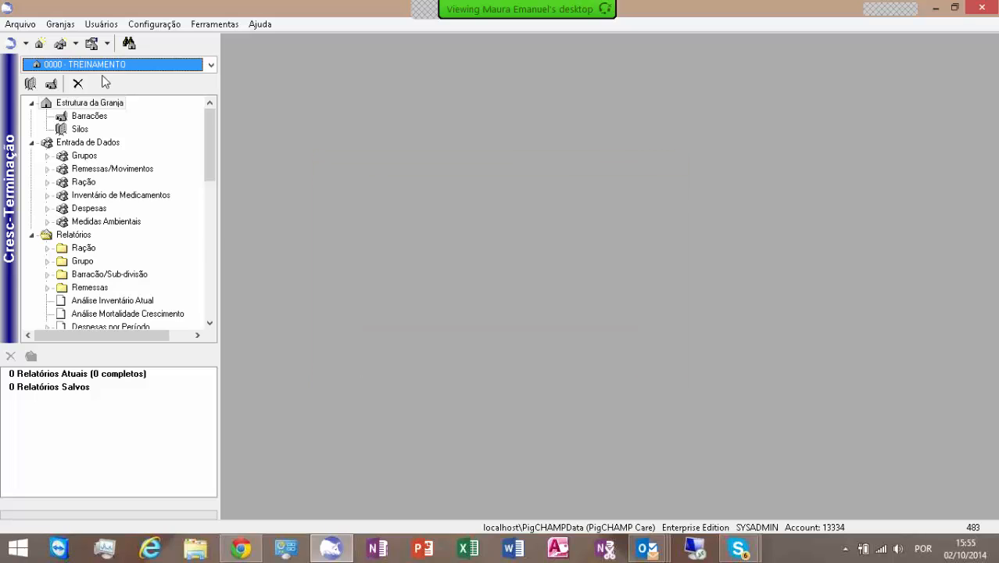
# Step: Open the user preferences and enable using synonyms to navigate between events
pyautogui.click(150, 24)
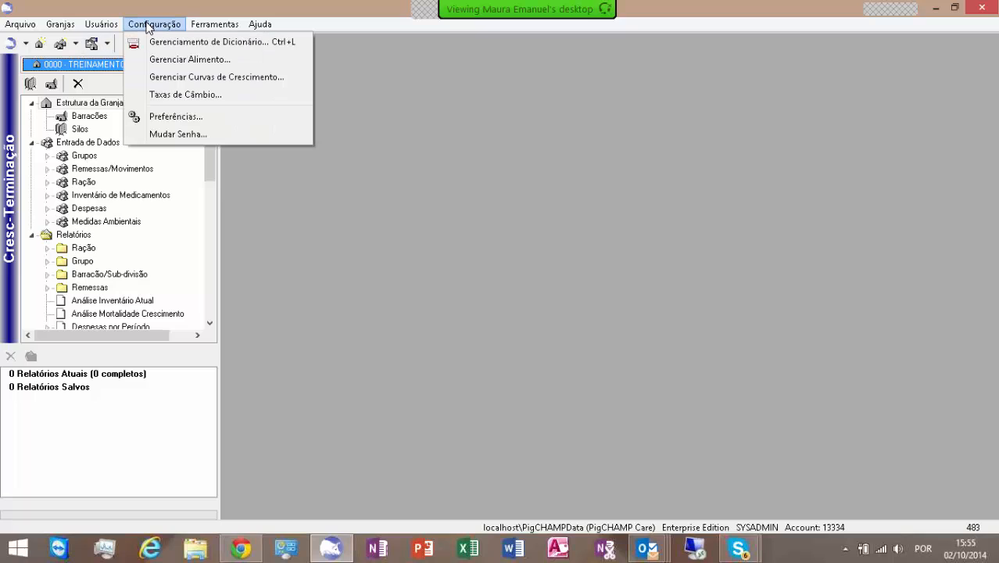
pyautogui.click(174, 116)
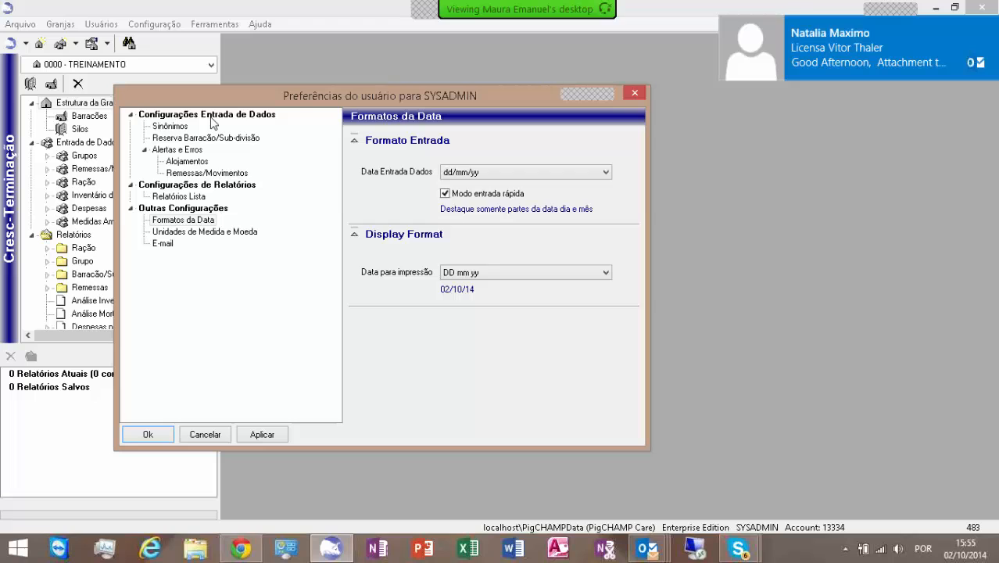
pyautogui.click(170, 127)
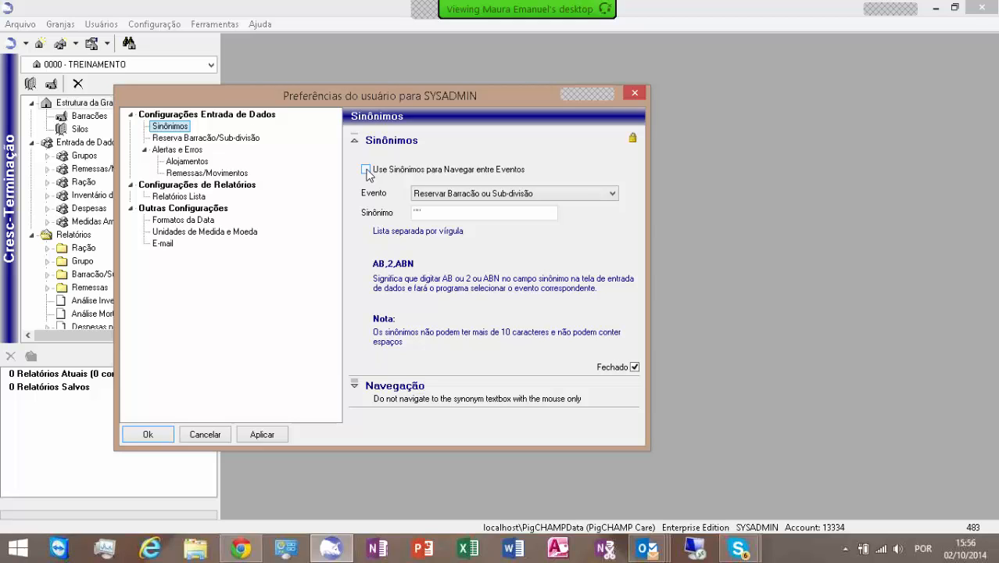
pyautogui.click(365, 170)
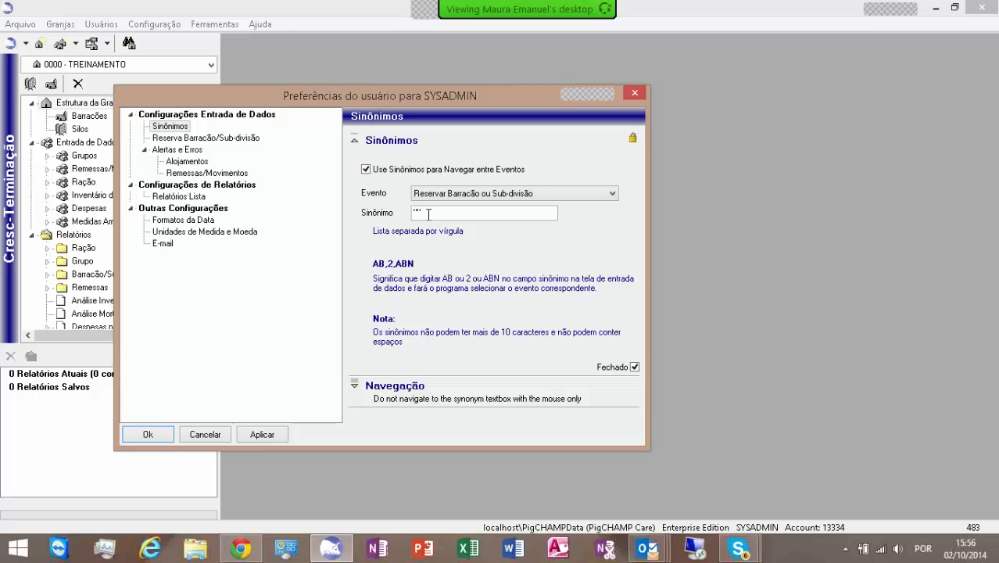
# Step: Assign the synonym AL to the Alojamentos event
pyautogui.click(614, 194)
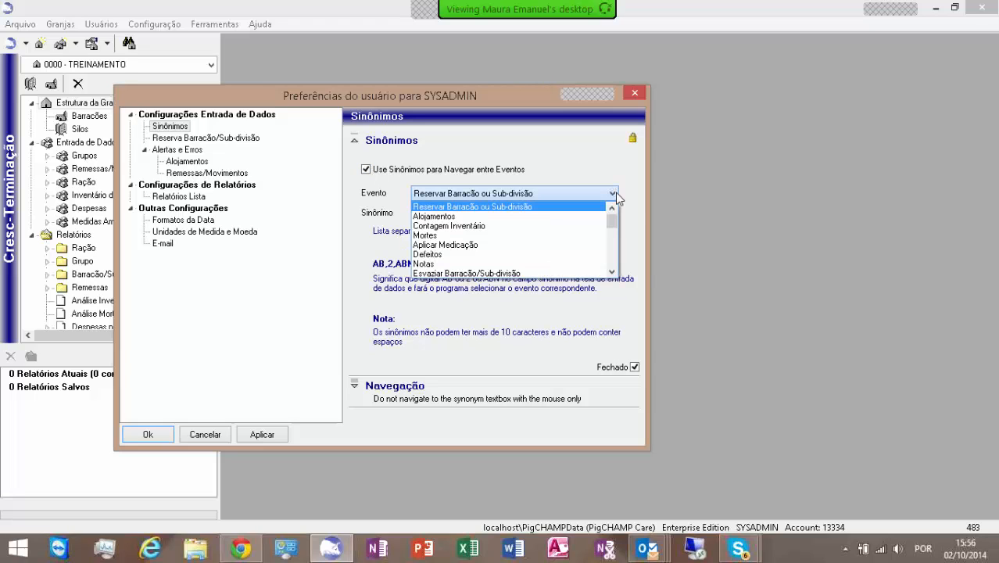
pyautogui.moveTo(612, 219)
pyautogui.mouseDown()
pyautogui.moveTo(612, 266)
pyautogui.moveTo(618, 217)
pyautogui.mouseUp()
pyautogui.click(612, 272)
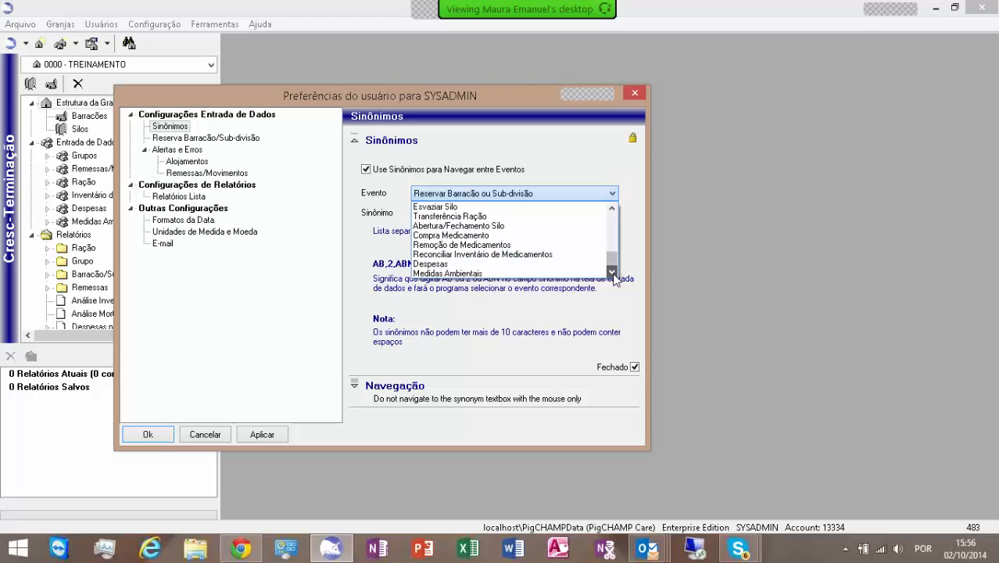
pyautogui.moveTo(613, 261); pyautogui.dragTo(613, 219)
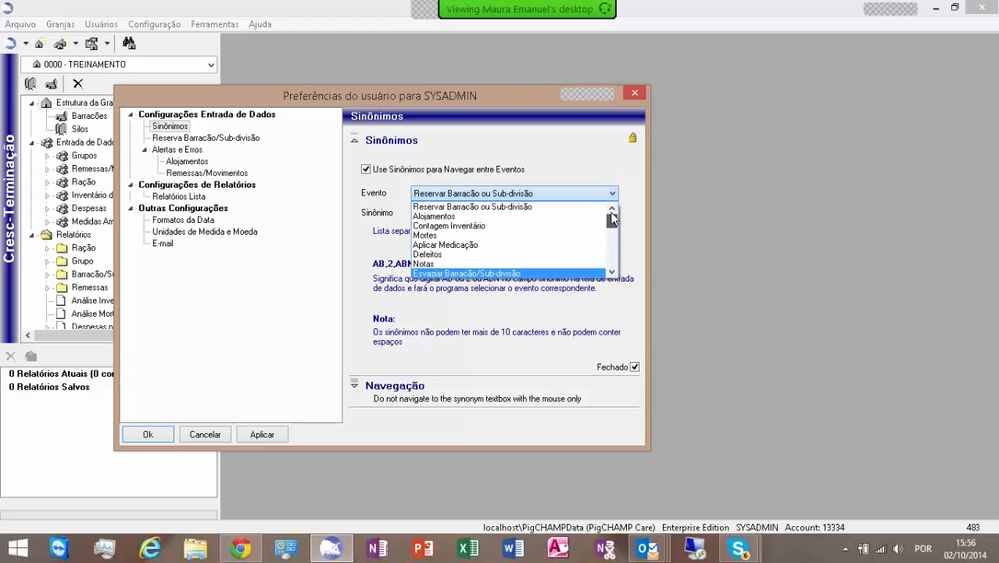
pyautogui.click(483, 222)
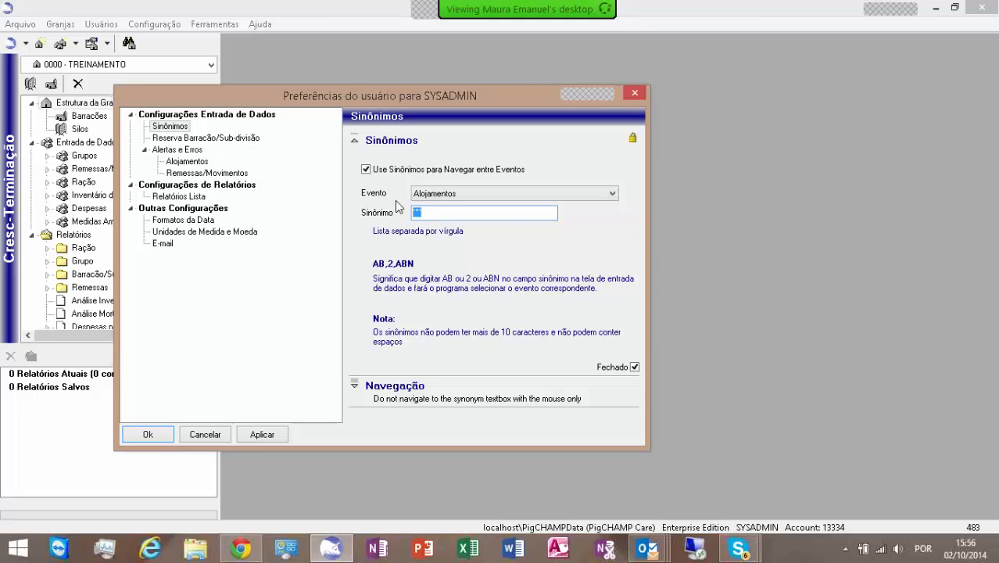
pyautogui.write('AL')
# Step: Assign the synonym M to the Mortes event
pyautogui.click(611, 194)
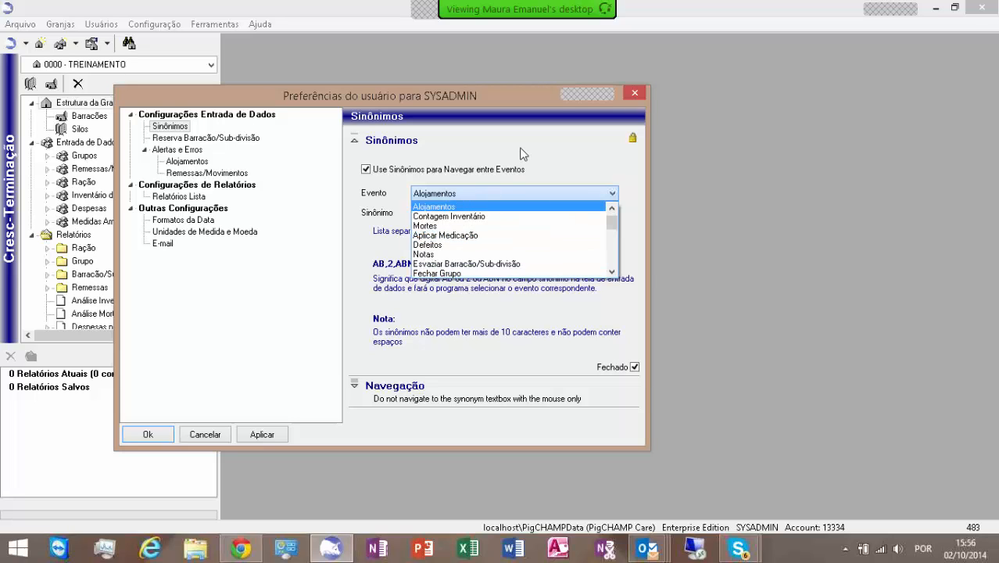
pyautogui.click(490, 197)
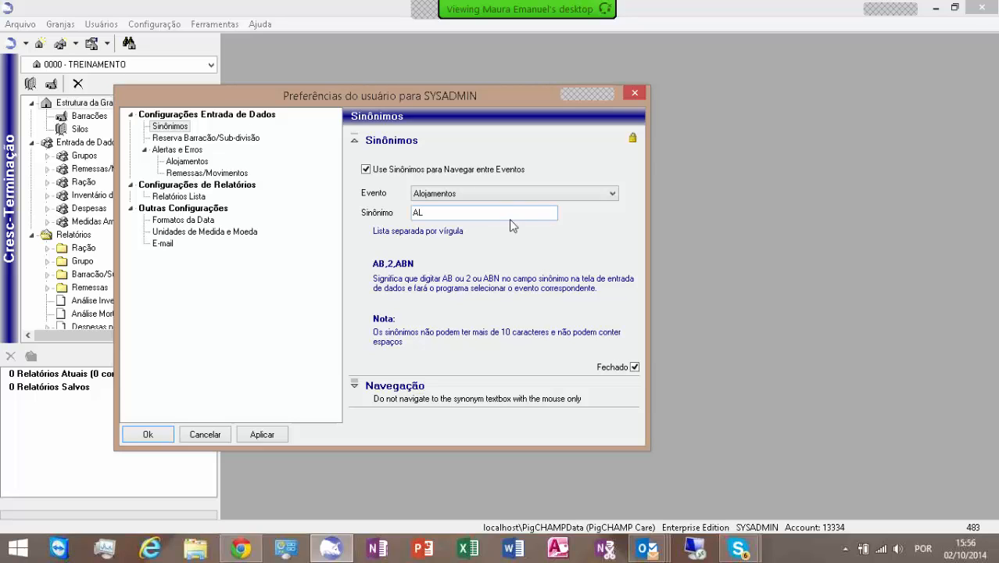
pyautogui.click(612, 195)
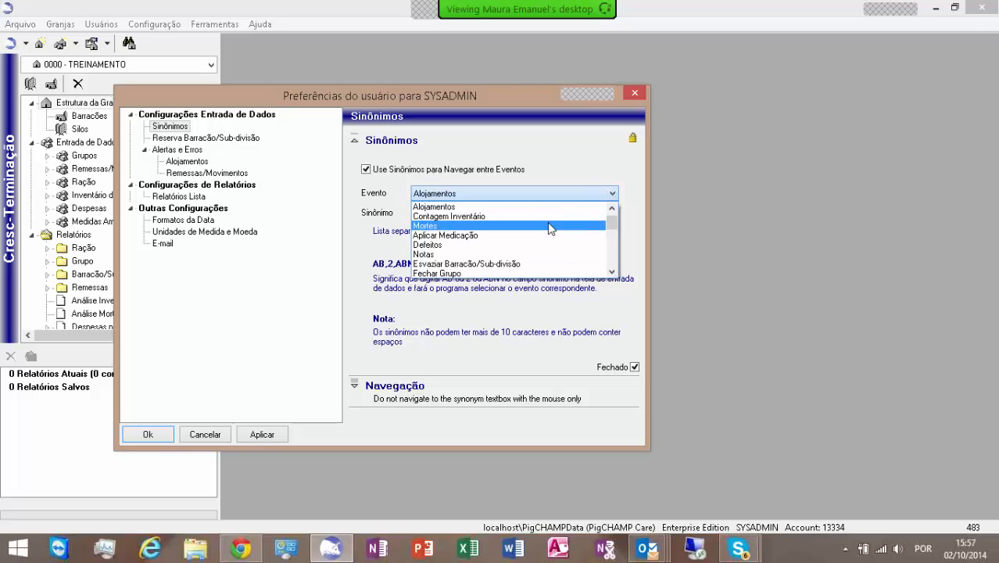
pyautogui.click(454, 226)
pyautogui.click(442, 213)
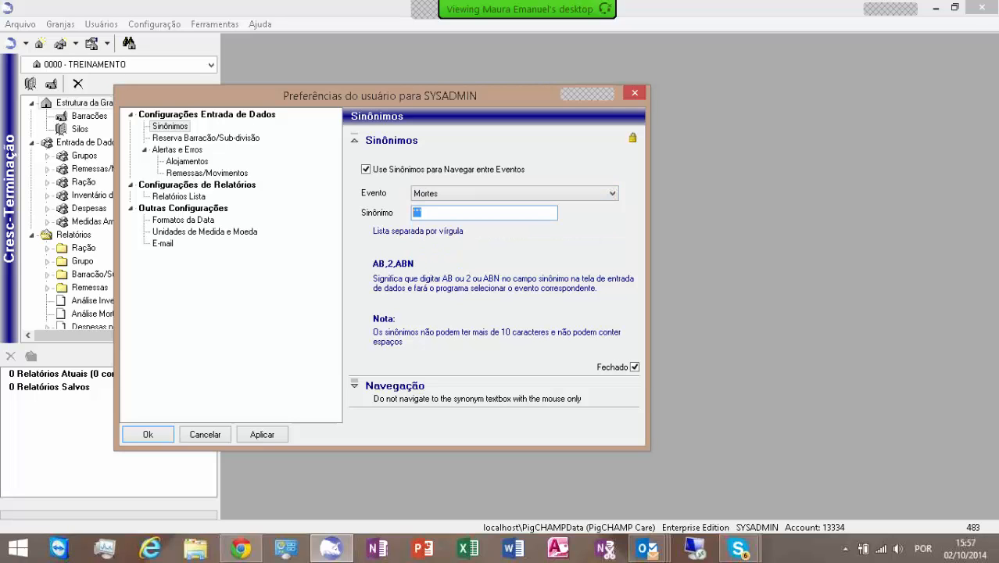
pyautogui.write('M')
# Step: Browse the barn reservation settings and the alerts and errors preference pages
pyautogui.click(184, 138)
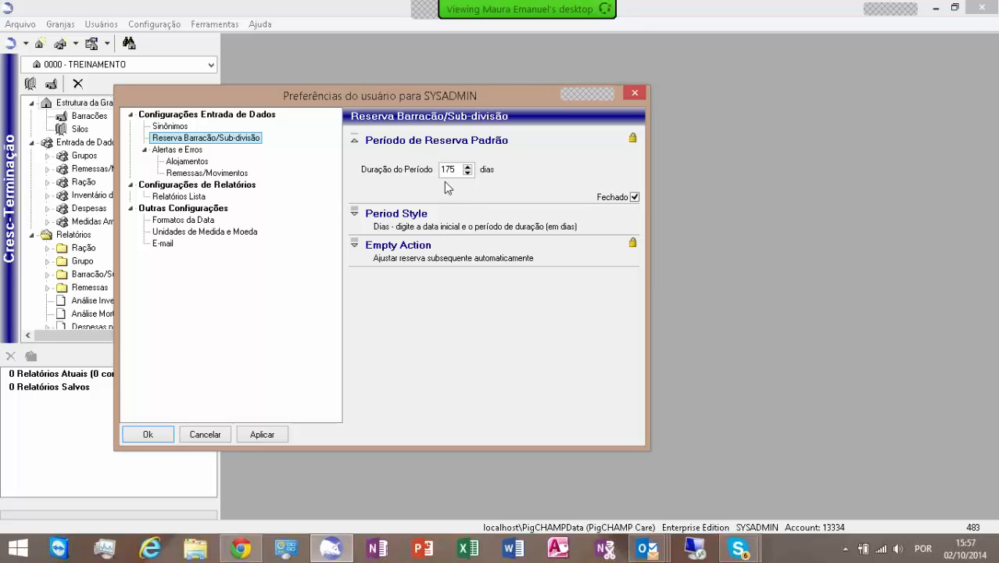
pyautogui.click(357, 219)
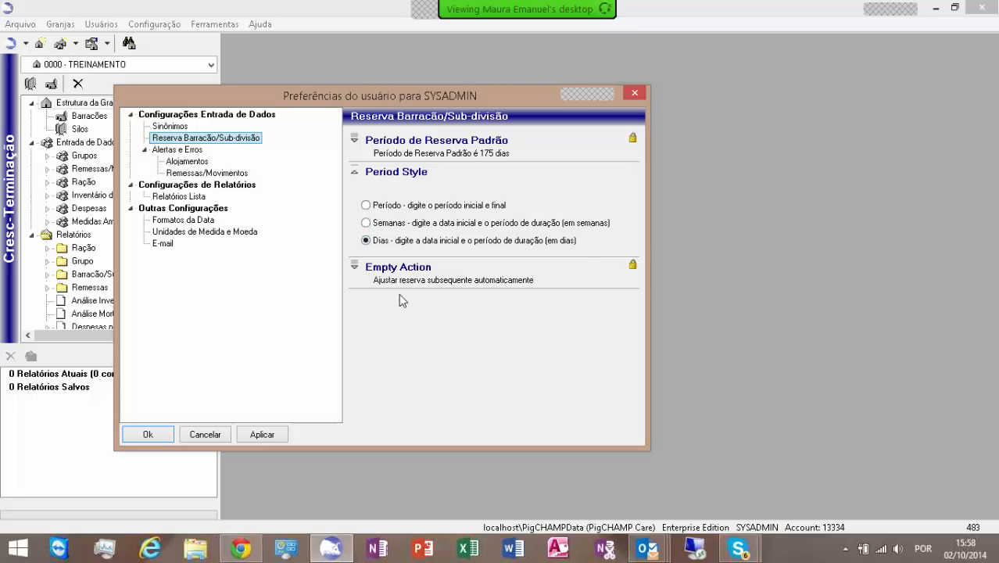
pyautogui.click(356, 267)
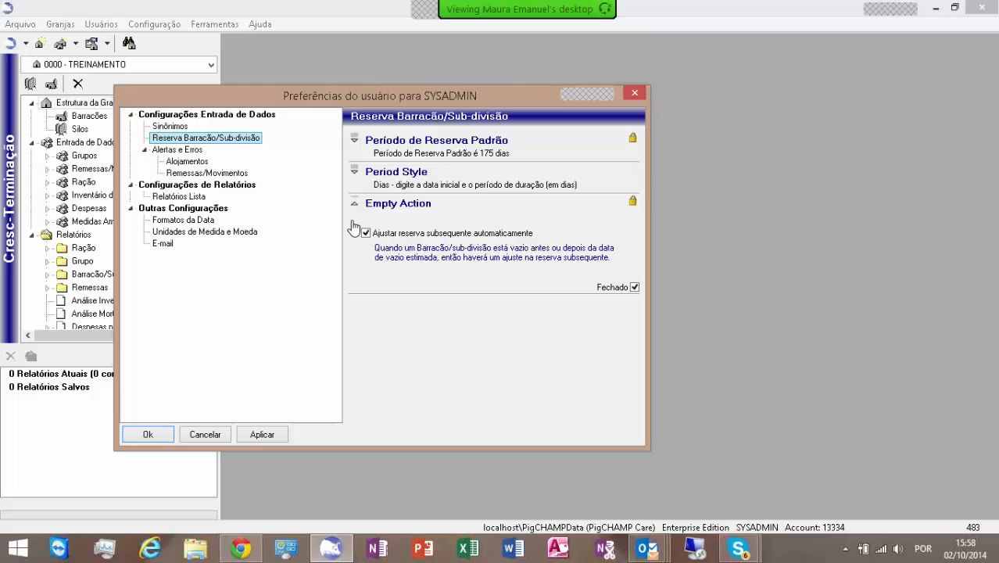
pyautogui.click(182, 151)
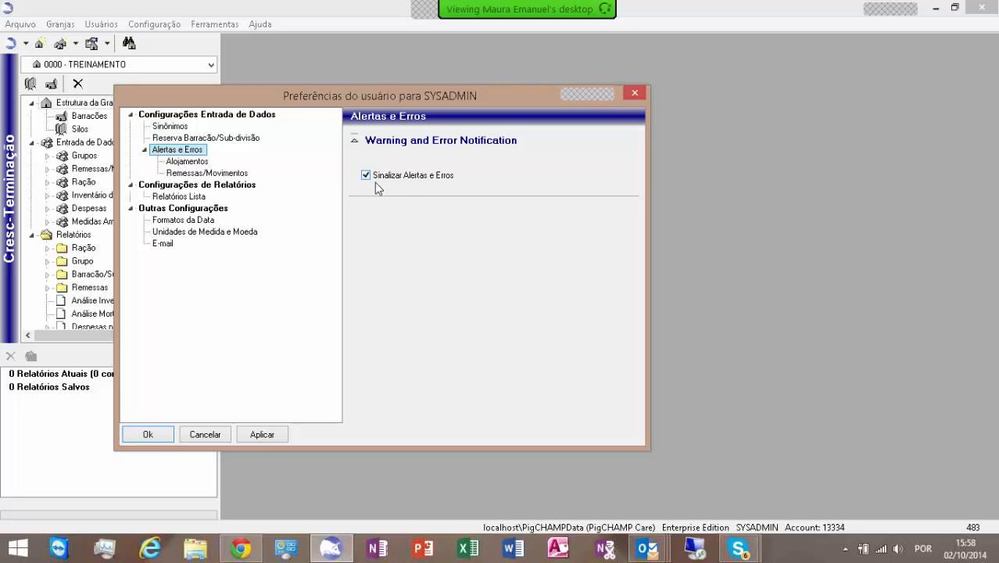
pyautogui.click(190, 164)
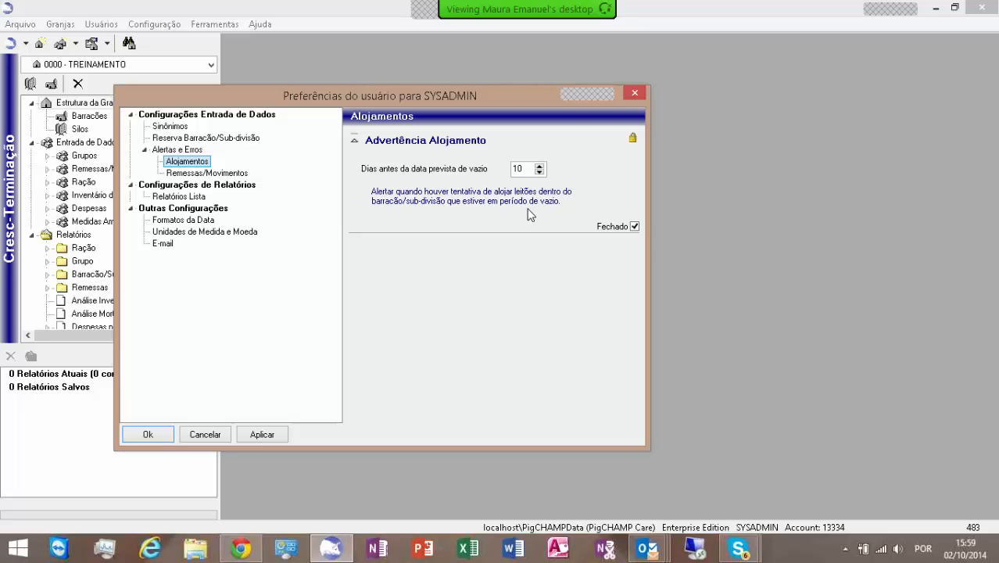
pyautogui.click(207, 174)
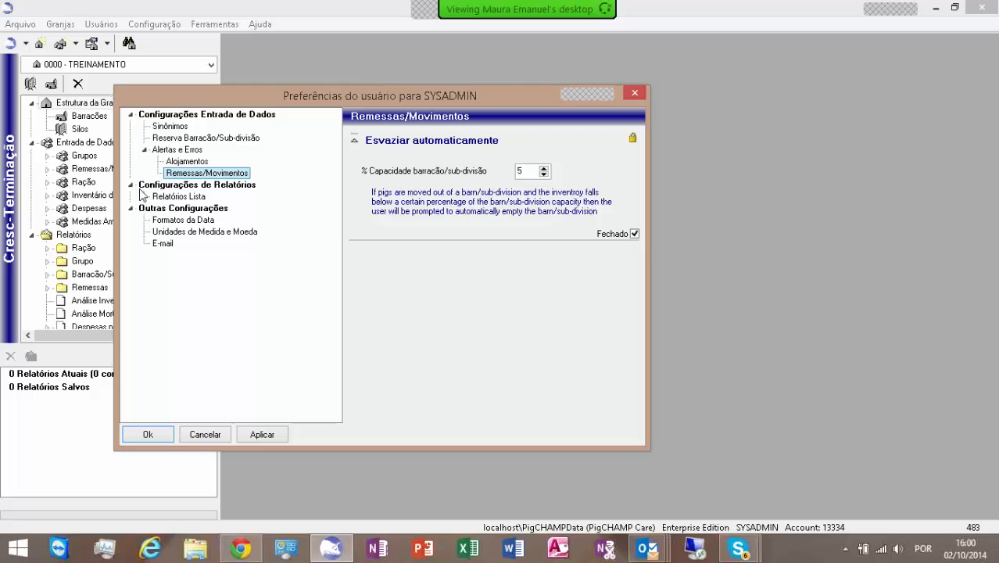
pyautogui.click(144, 149)
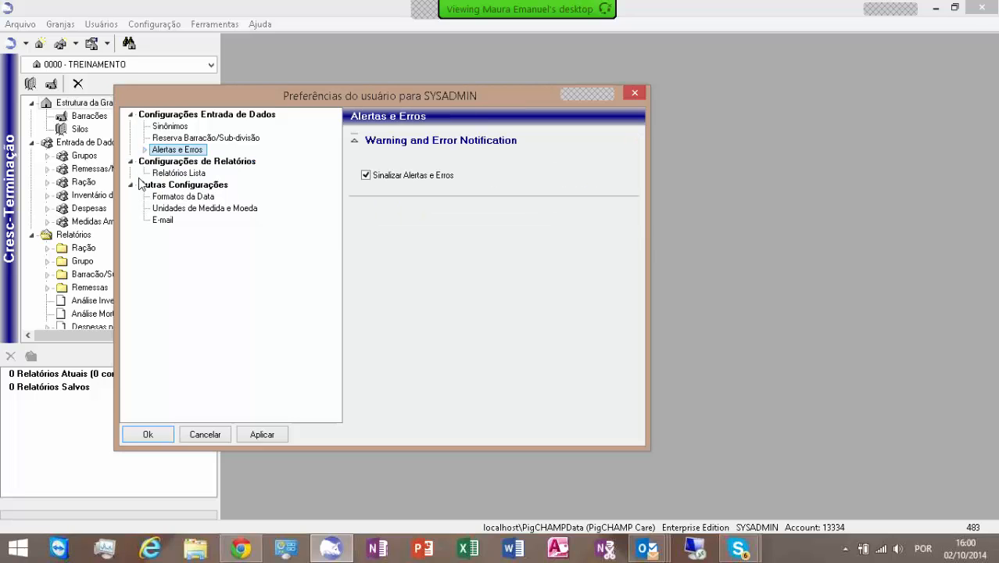
# Step: Toggle the list-report option to show the header only on the first page of the report
pyautogui.click(177, 172)
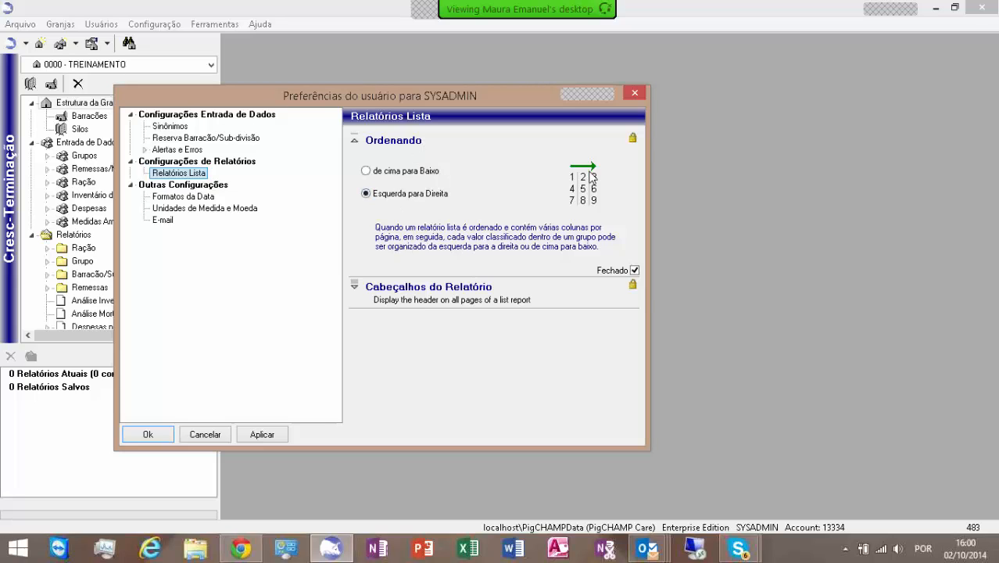
pyautogui.click(358, 290)
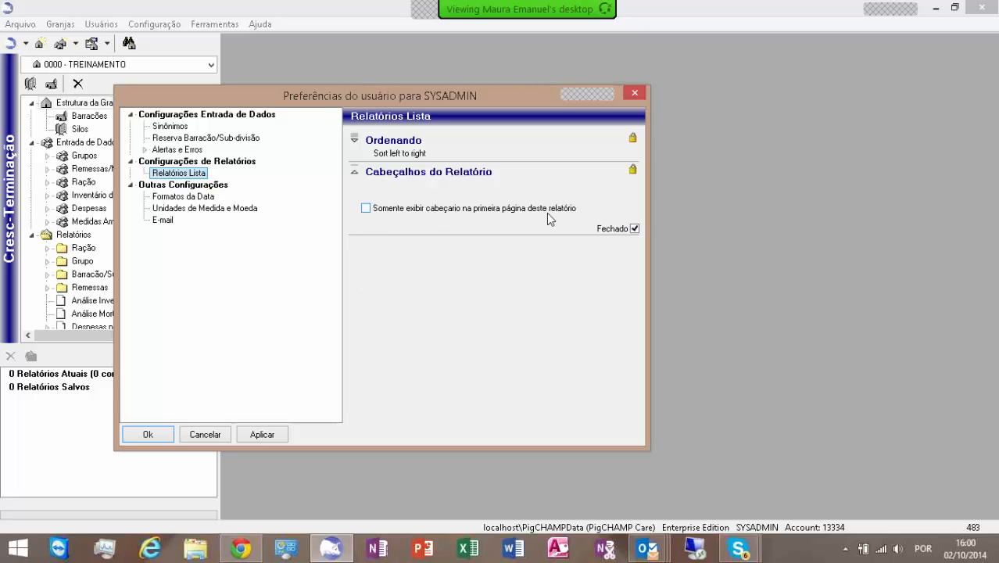
pyautogui.click(367, 209)
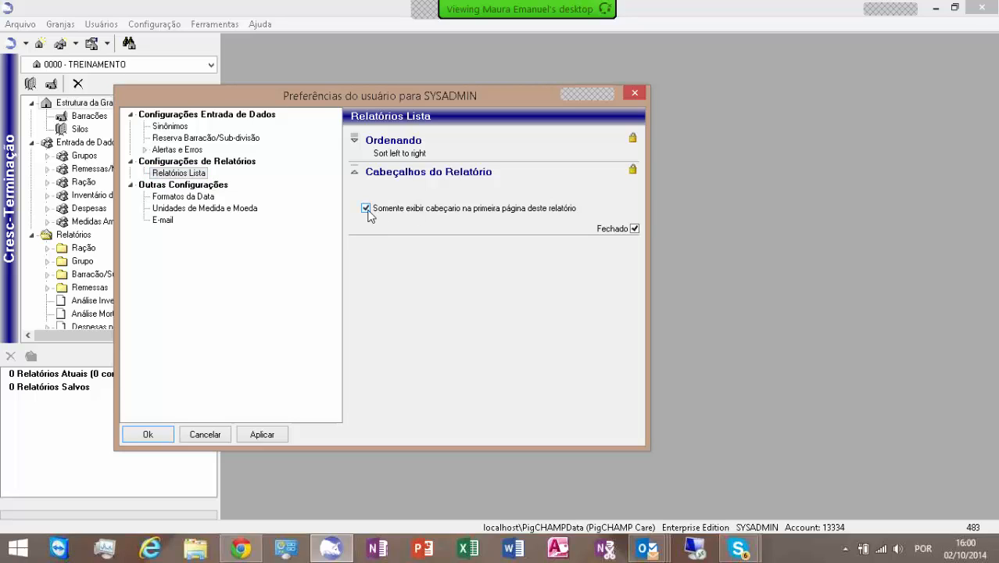
pyautogui.click(366, 209)
# Step: Set the data entry date format to formato 1000 dias
pyautogui.click(162, 201)
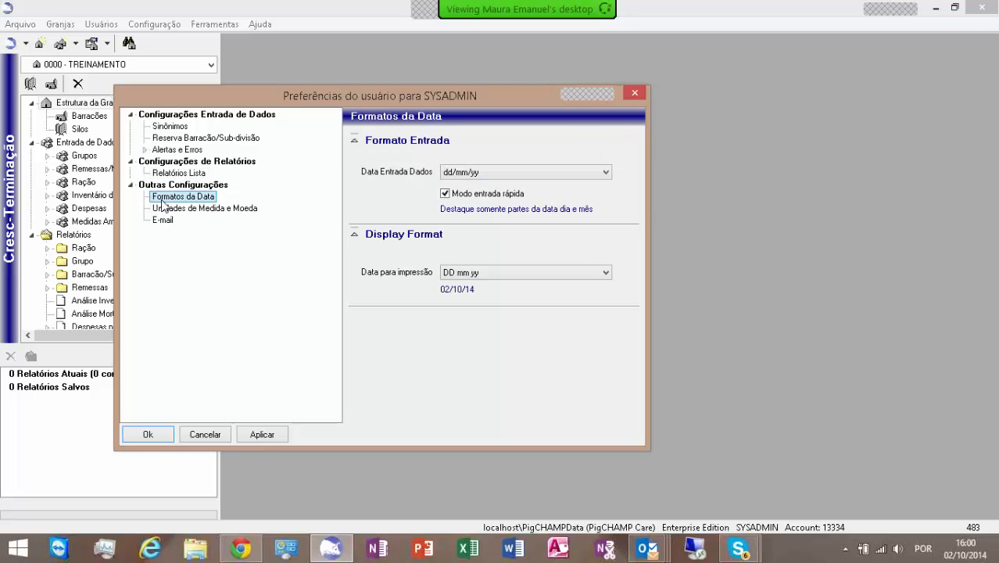
pyautogui.click(602, 176)
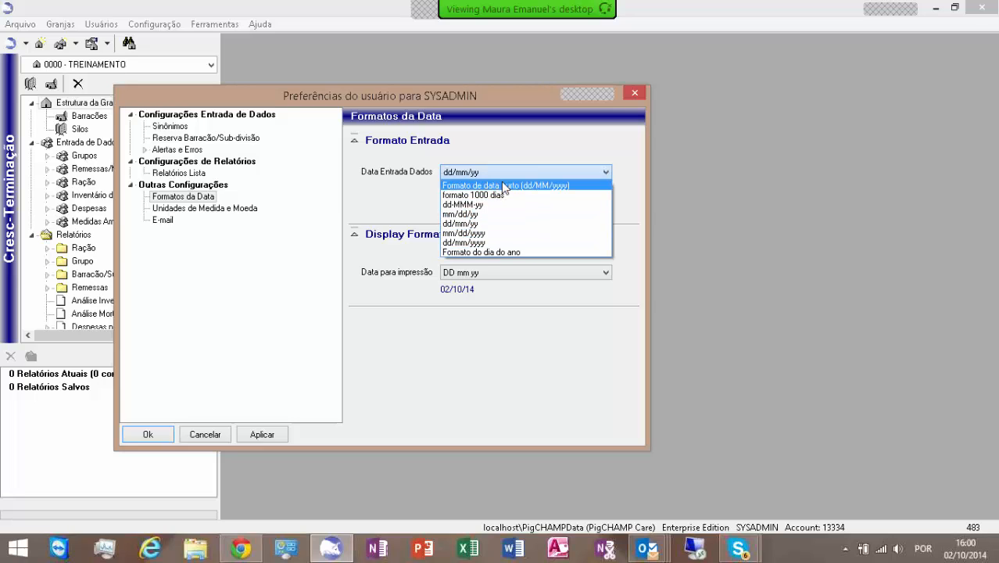
pyautogui.click(529, 154)
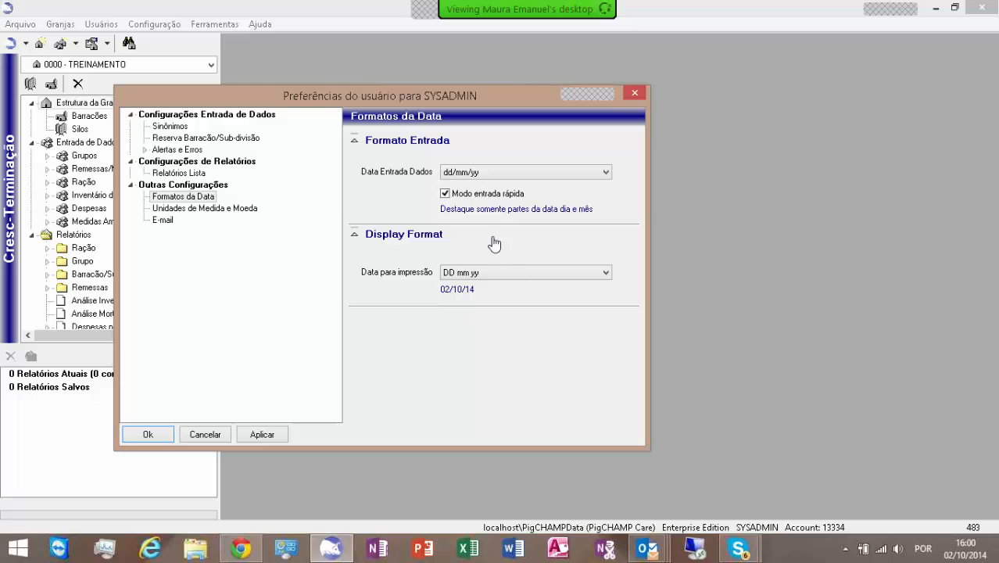
pyautogui.click(604, 272)
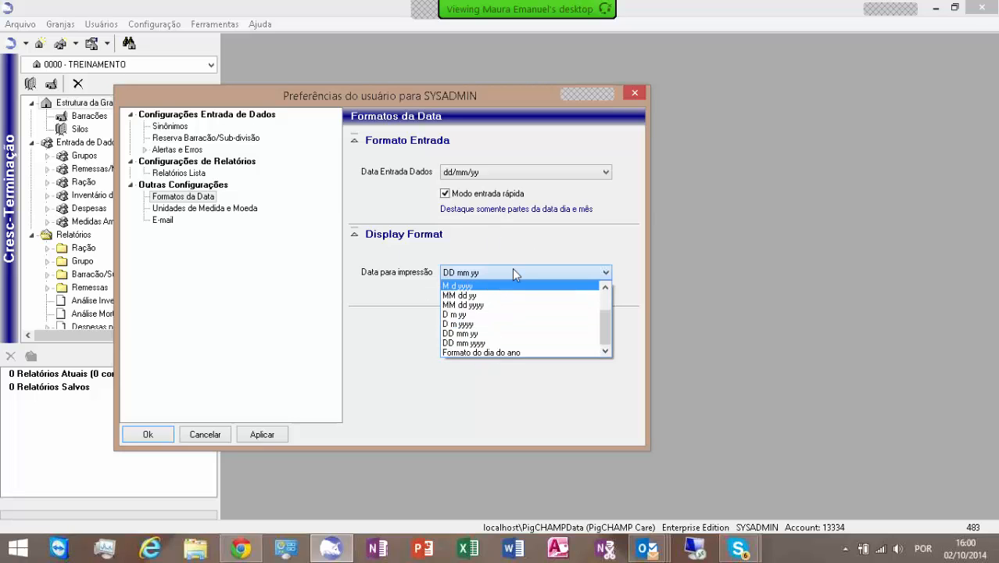
pyautogui.click(545, 245)
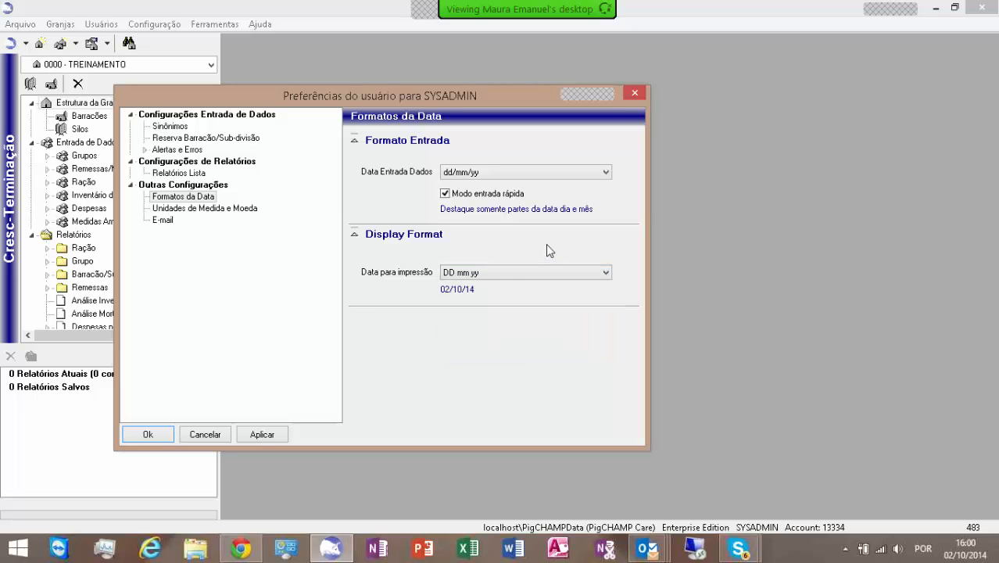
pyautogui.click(606, 174)
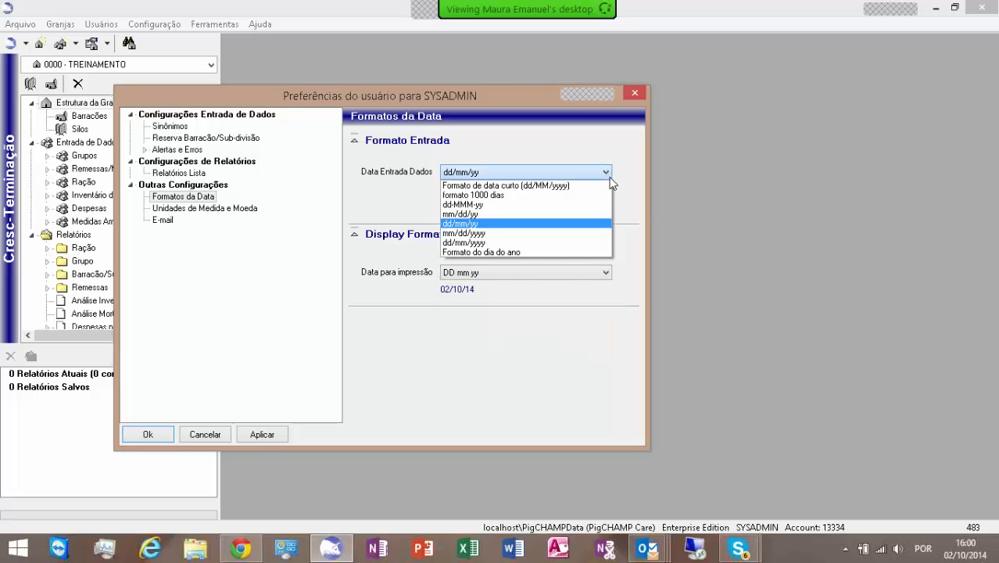
pyautogui.click(551, 196)
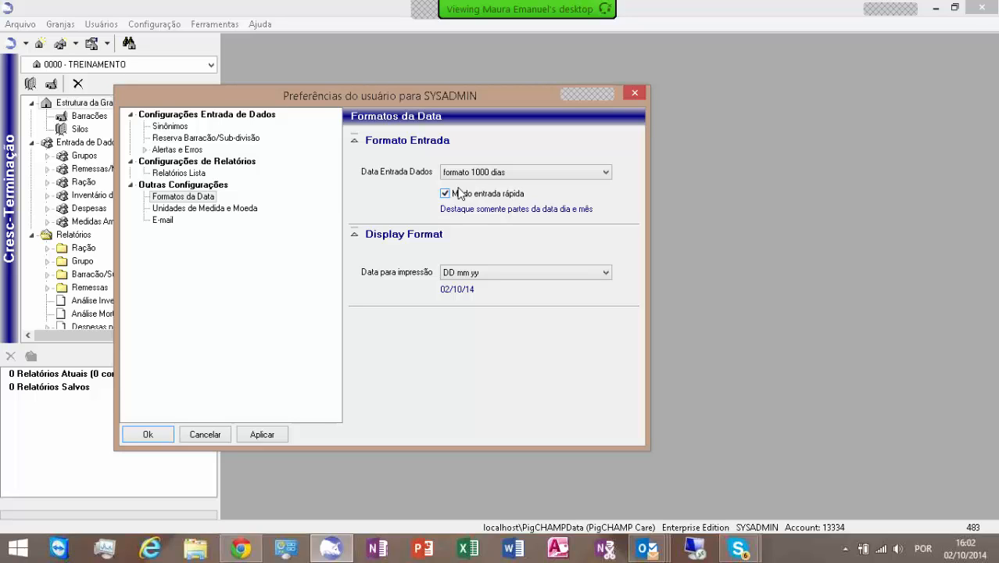
# Step: Review the units and currency and the e-mail preference pages
pyautogui.click(171, 212)
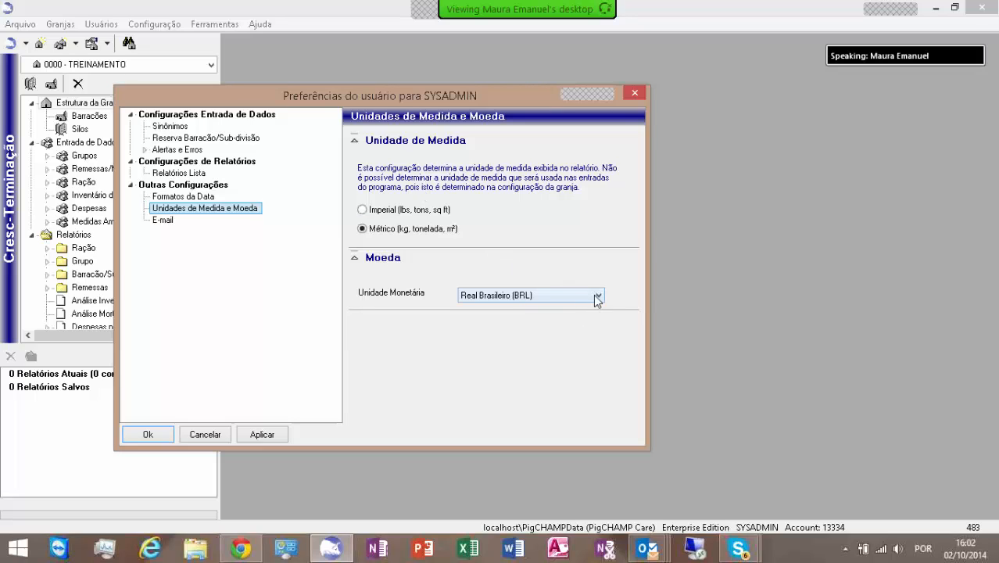
pyautogui.click(164, 221)
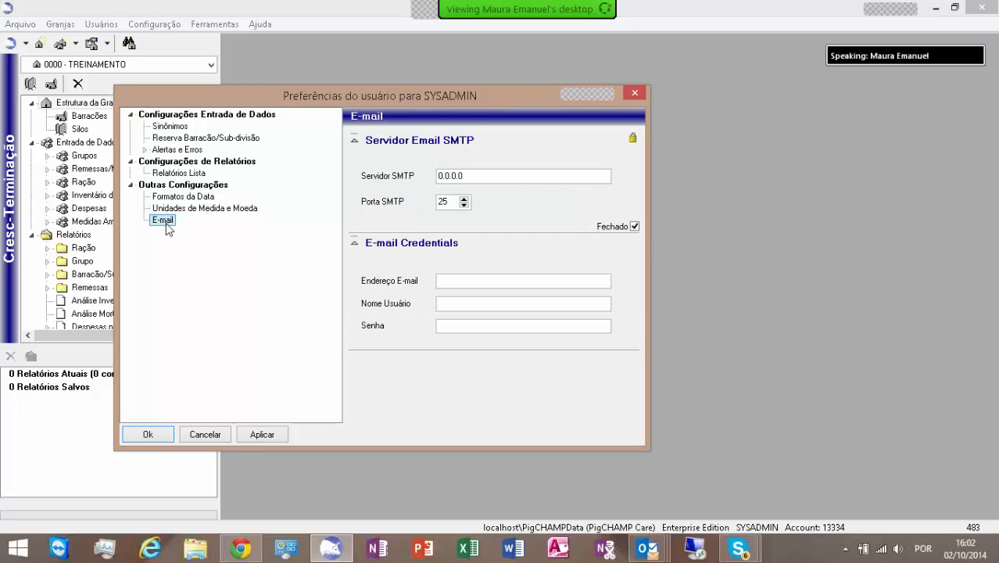